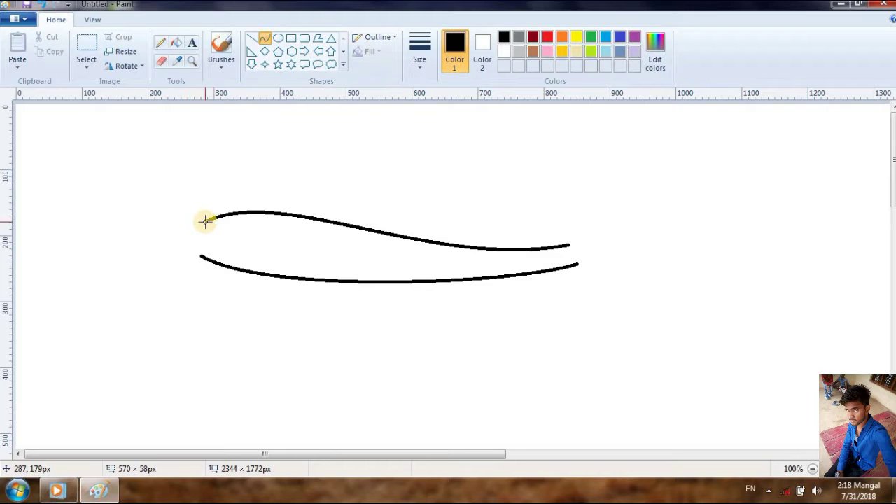
{"action": "mouse_move", "coordinate": [204, 222]}
{"action": "left_mouse_down"}
{"action": "mouse_move", "coordinate": [202, 243]}
{"action": "mouse_move", "coordinate": [241, 226]}
{"action": "mouse_move", "coordinate": [226, 240]}
{"action": "mouse_move", "coordinate": [238, 236]}
{"action": "mouse_move", "coordinate": [236, 224]}
{"action": "mouse_move", "coordinate": [242, 244]}
{"action": "mouse_move", "coordinate": [245, 222]}
{"action": "mouse_move", "coordinate": [202, 232]}
{"action": "left_mouse_up"}
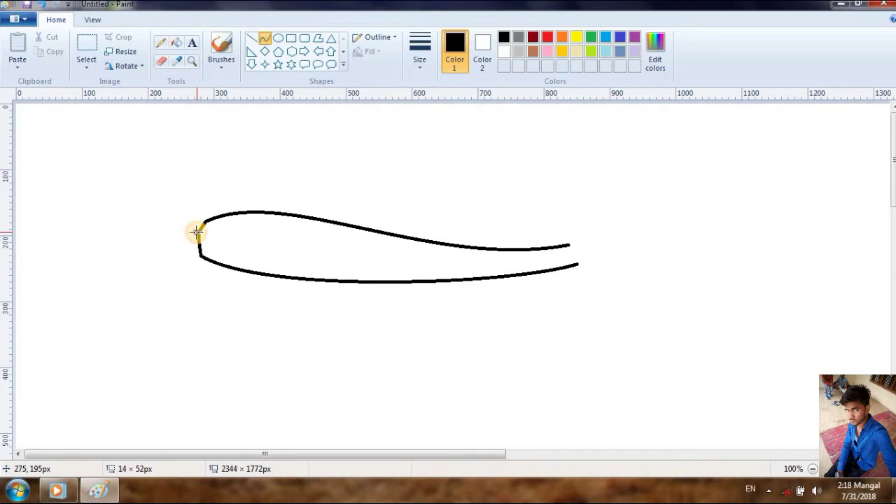
{"action": "left_click_drag", "start_coordinate": [195, 233], "coordinate": [197, 238]}
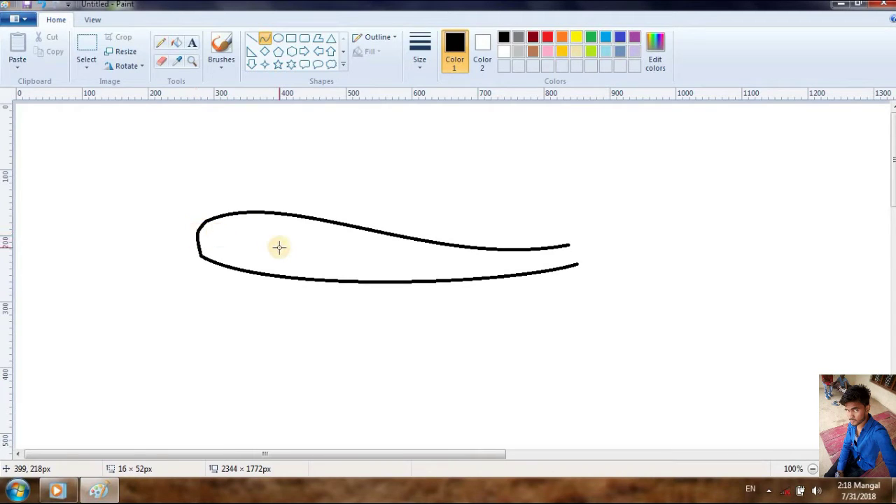
{"action": "key", "text": "ctrl+z"}
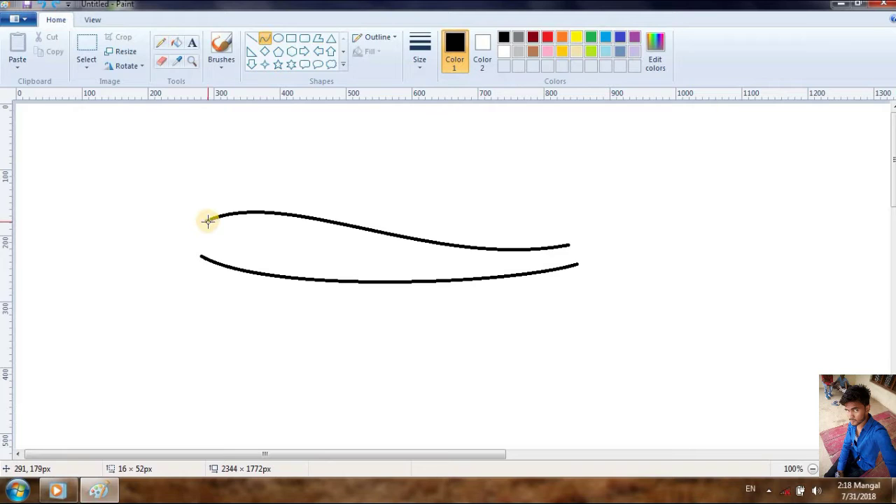
Extend the upper body curve forward into a snout and join it to the lower body curve with an inward-notched curve as the open mouth.
{"action": "left_click_drag", "start_coordinate": [206, 222], "coordinate": [201, 226]}
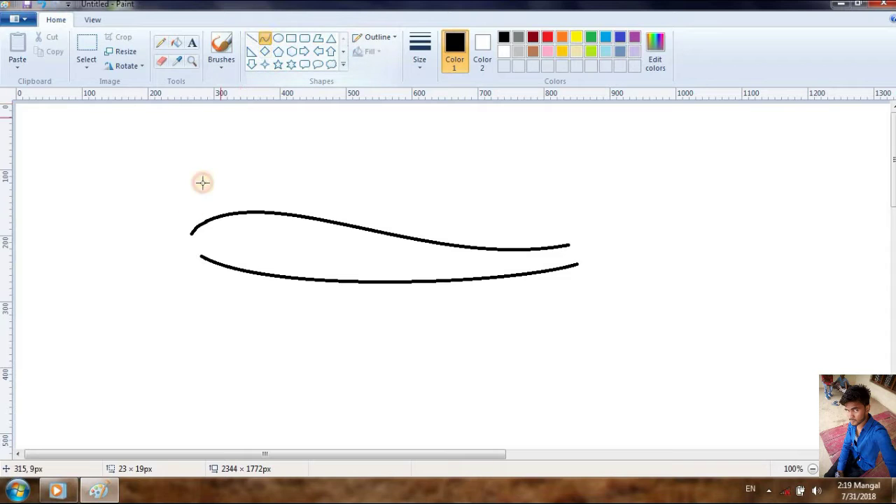
{"action": "left_click_drag", "start_coordinate": [203, 246], "coordinate": [230, 240]}
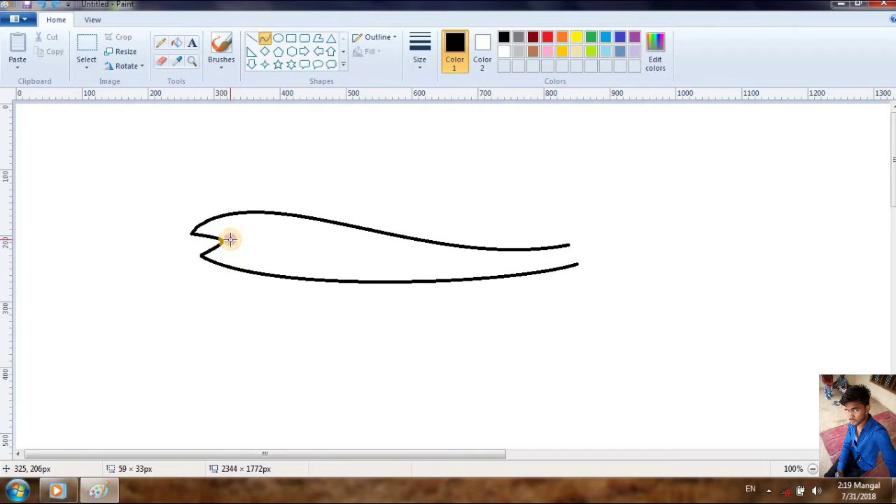
{"action": "left_click", "coordinate": [275, 39]}
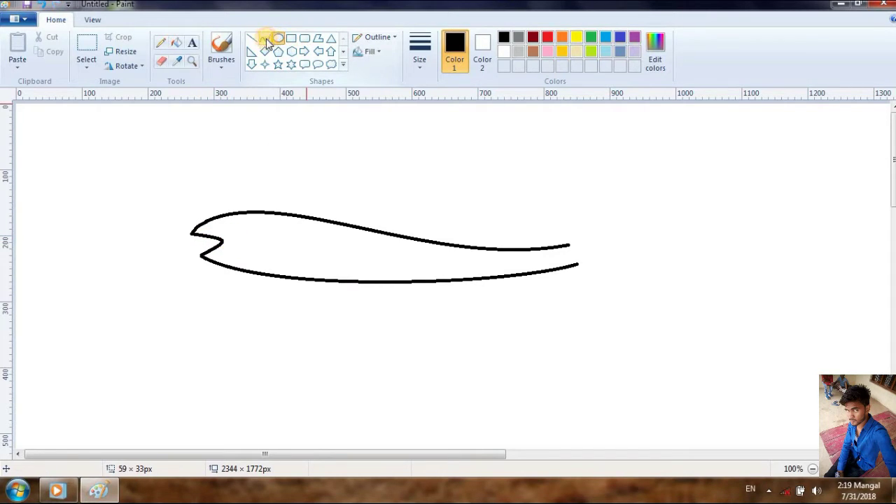
{"action": "left_click", "coordinate": [266, 40]}
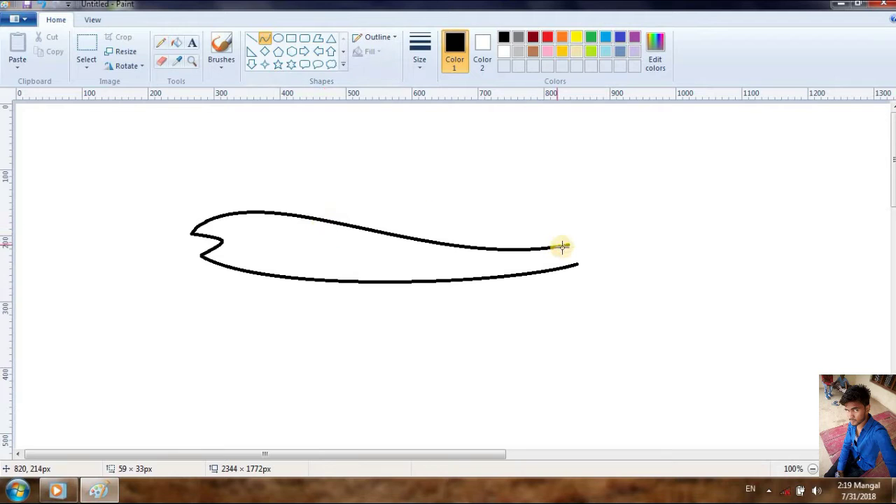
Draw an upward S-shaped tail curve, about 169 × 93 px, from the rear end of the upper body curve with the Curve tool.
{"action": "left_click_drag", "start_coordinate": [569, 244], "coordinate": [681, 184]}
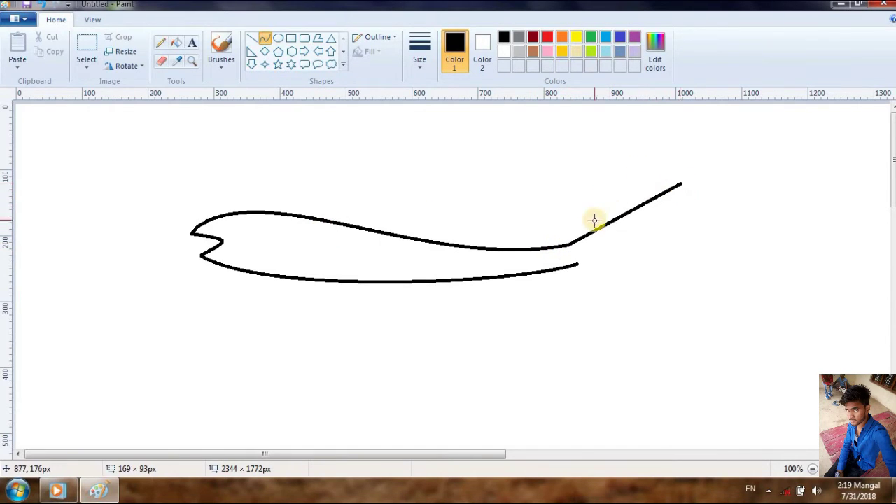
{"action": "left_click_drag", "start_coordinate": [608, 222], "coordinate": [662, 234]}
{"action": "left_click", "coordinate": [278, 39]}
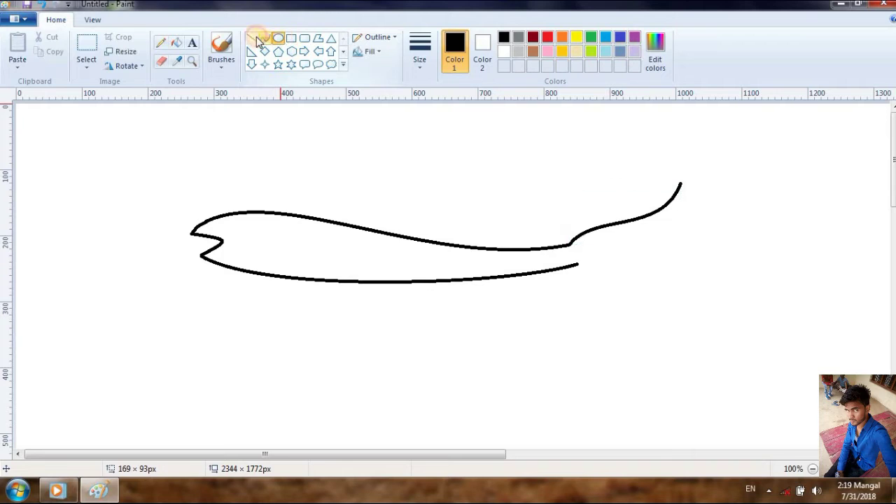
{"action": "left_click", "coordinate": [264, 40]}
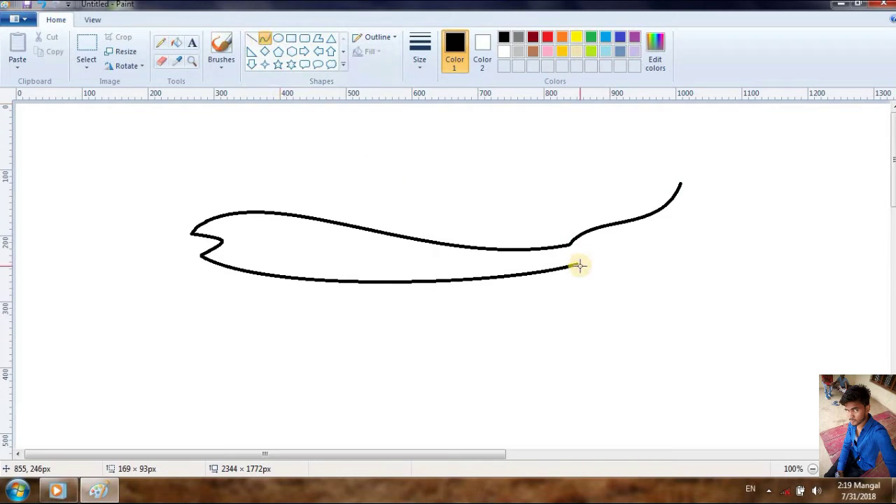
{"action": "left_click_drag", "start_coordinate": [575, 263], "coordinate": [711, 294]}
{"action": "left_click_drag", "start_coordinate": [640, 276], "coordinate": [646, 252]}
{"action": "key", "text": "ctrl+z"}
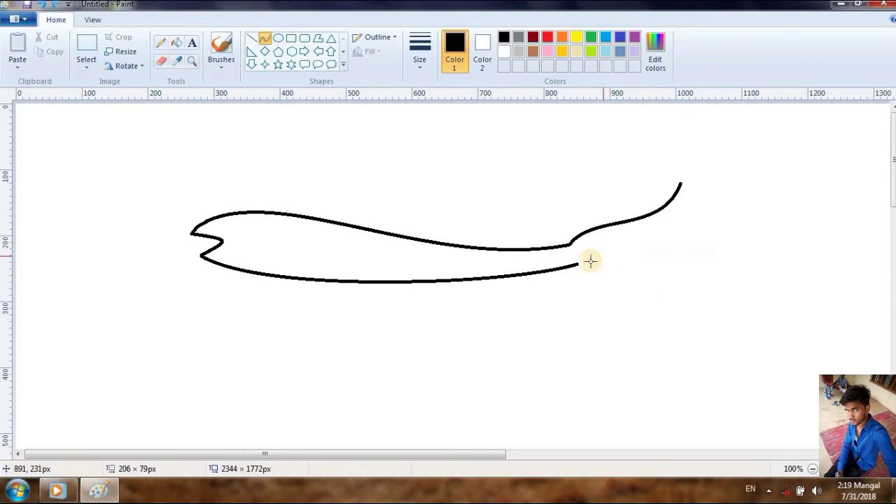
{"action": "left_click_drag", "start_coordinate": [575, 264], "coordinate": [705, 303]}
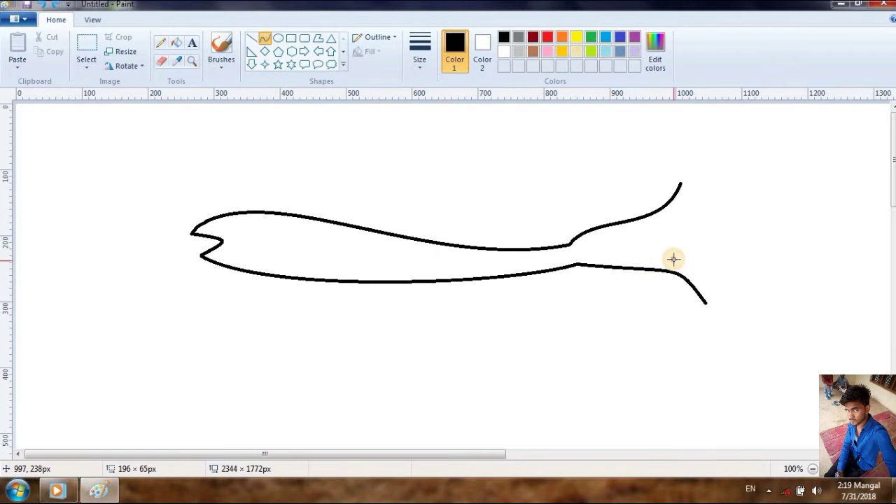
{"action": "left_click_drag", "start_coordinate": [674, 259], "coordinate": [666, 254]}
{"action": "key", "text": "ctrl+z"}
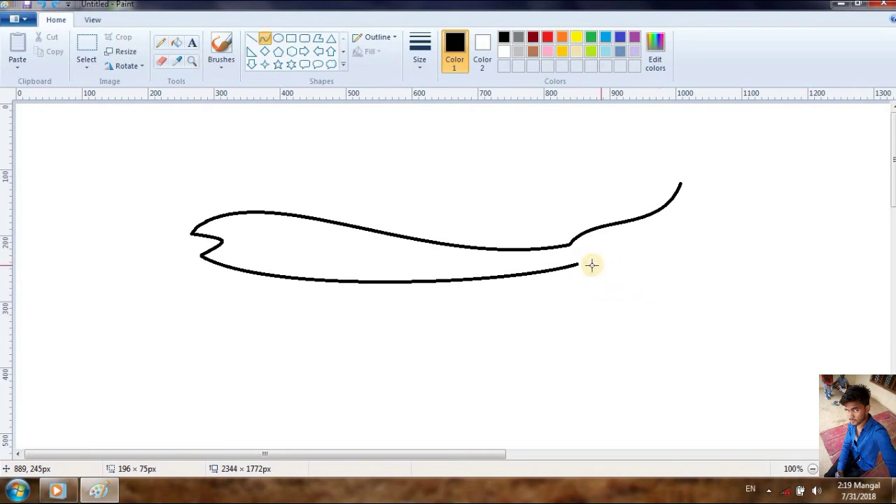
Draw a downward S-shaped tail curve, about 200 × 65 px, from the rear end of the lower body curve.
{"action": "left_click_drag", "start_coordinate": [574, 264], "coordinate": [704, 292]}
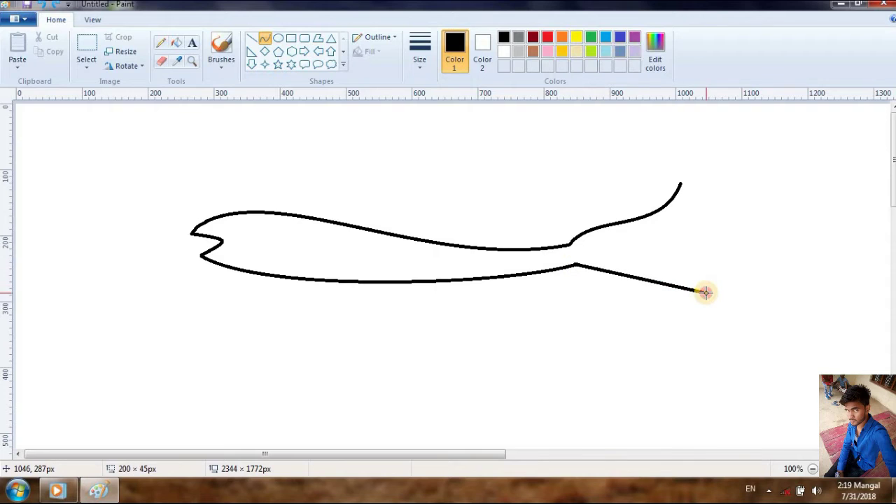
{"action": "left_click_drag", "start_coordinate": [584, 266], "coordinate": [675, 248]}
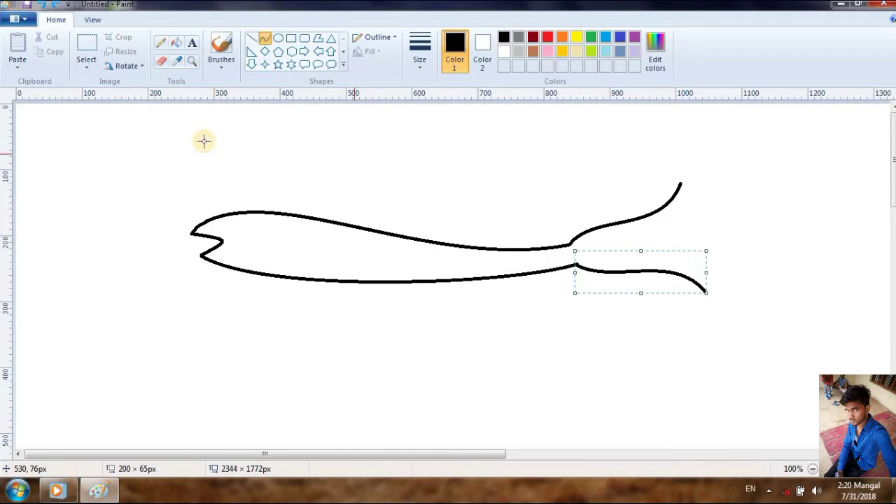
{"action": "left_click", "coordinate": [264, 39]}
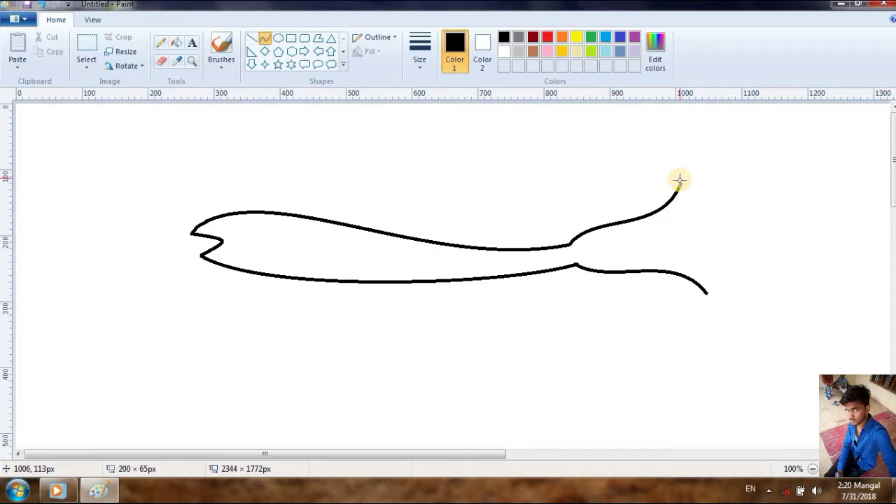
Close the rear of the fish's body with a short line, about 8 × 37 px, between the starts of the two tail curves.
{"action": "left_click", "coordinate": [264, 39]}
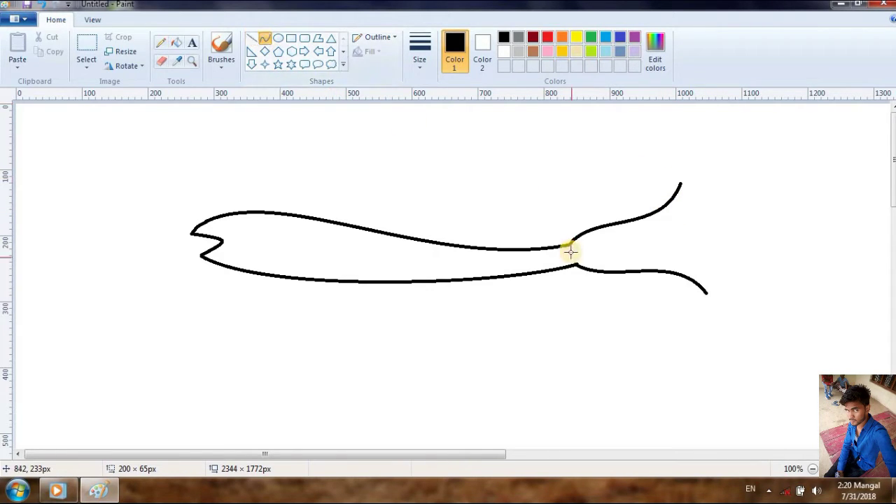
{"action": "mouse_move", "coordinate": [569, 243]}
{"action": "left_mouse_down"}
{"action": "mouse_move", "coordinate": [572, 264]}
{"action": "mouse_move", "coordinate": [564, 233]}
{"action": "left_mouse_up"}
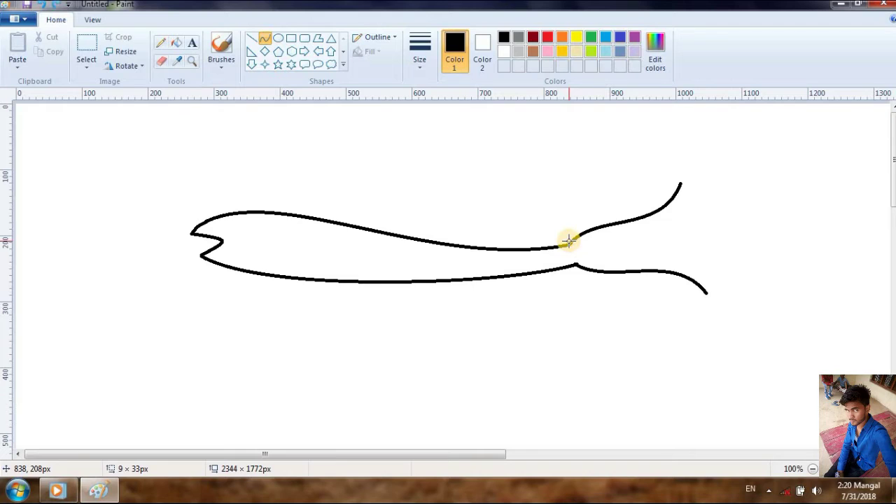
{"action": "left_click_drag", "start_coordinate": [571, 242], "coordinate": [575, 260]}
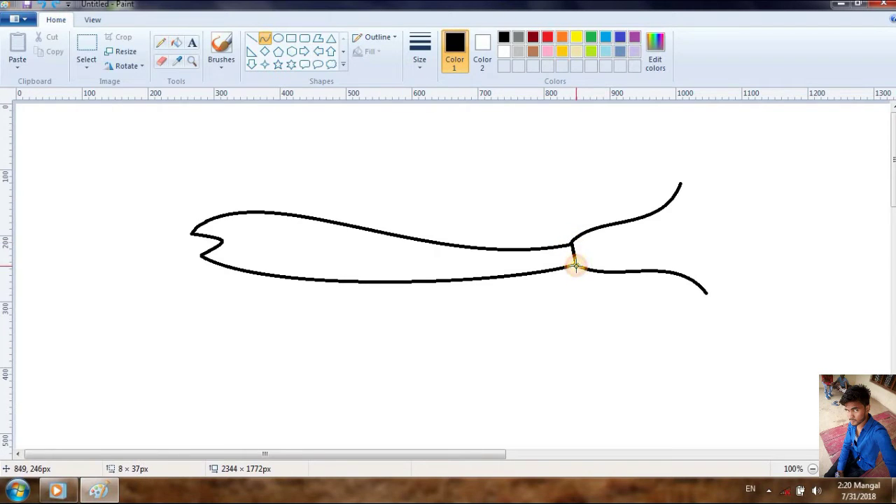
{"action": "left_click", "coordinate": [264, 40]}
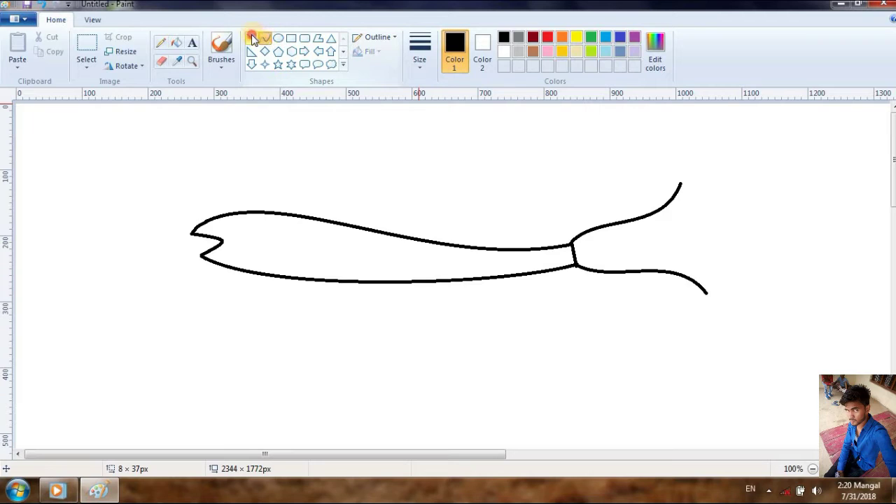
Draw a straight line, about 93 × 10 px, from the middle of the tail base backward between the two tail curves.
{"action": "left_click", "coordinate": [252, 38]}
{"action": "left_click_drag", "start_coordinate": [576, 253], "coordinate": [636, 248]}
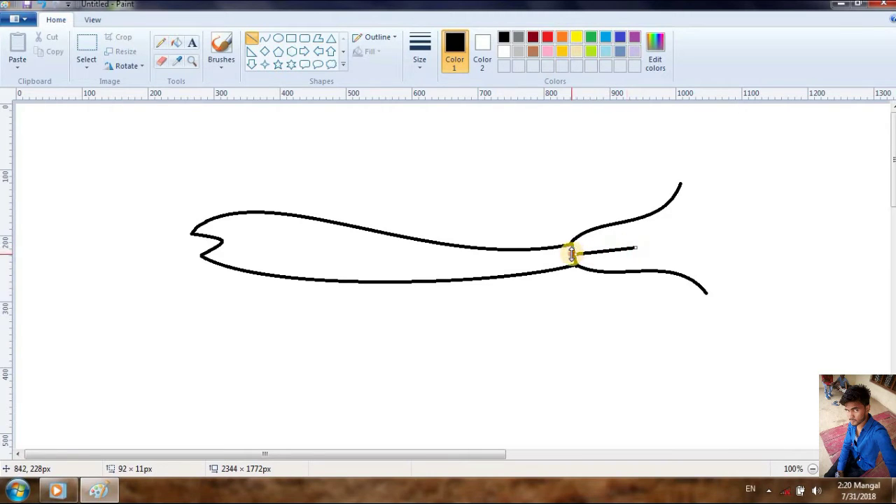
{"action": "left_click_drag", "start_coordinate": [571, 254], "coordinate": [574, 253]}
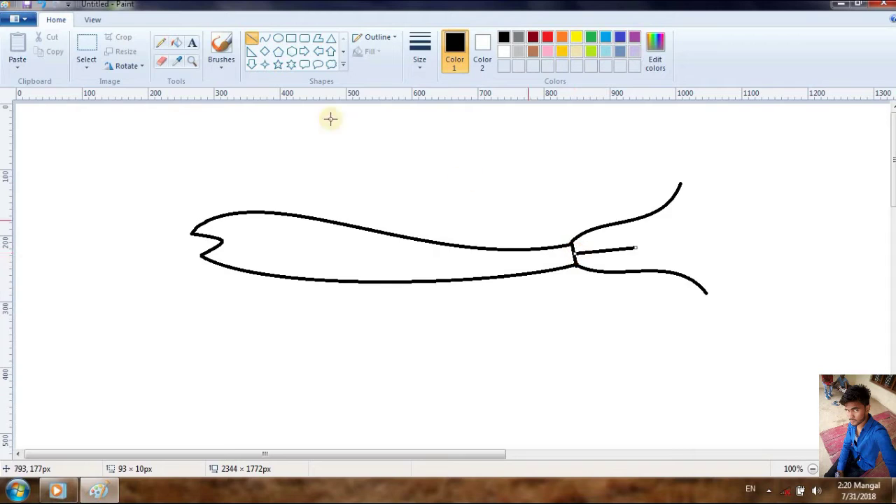
Close both tail fins with bulging curves from the end of the tail's middle line to the upper and lower fin tips.
{"action": "left_click", "coordinate": [266, 40]}
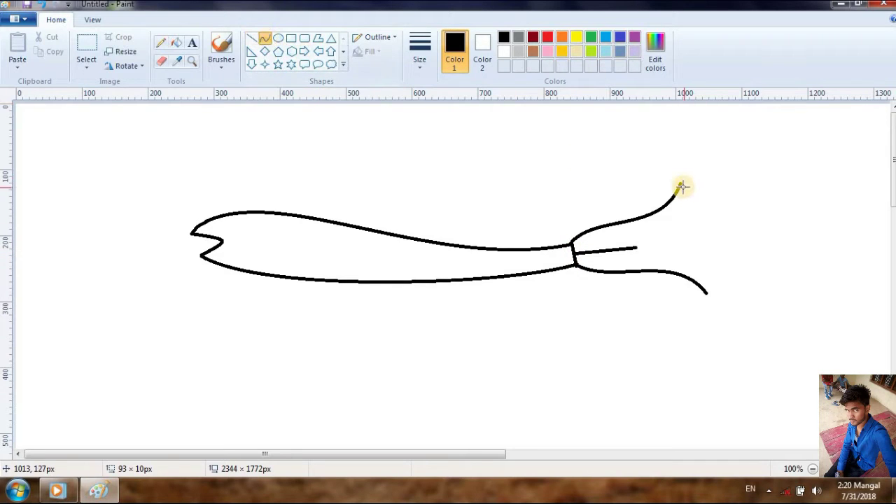
{"action": "left_click_drag", "start_coordinate": [680, 184], "coordinate": [674, 237]}
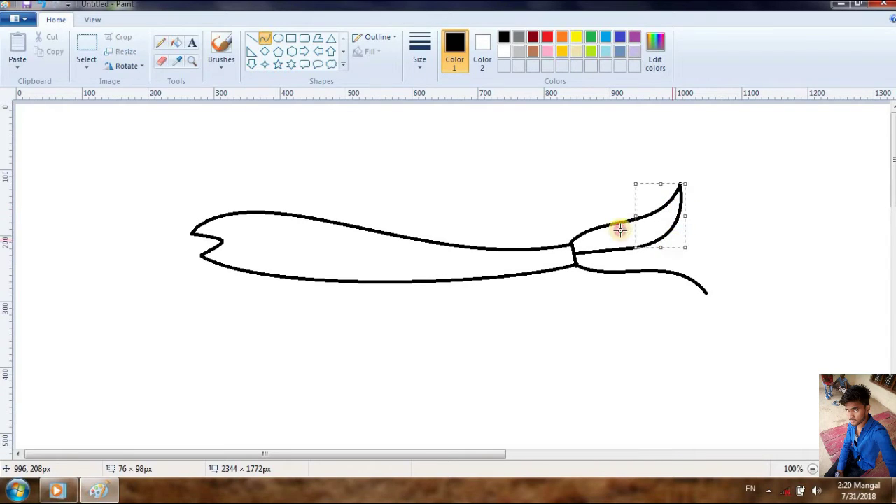
{"action": "left_click", "coordinate": [272, 38]}
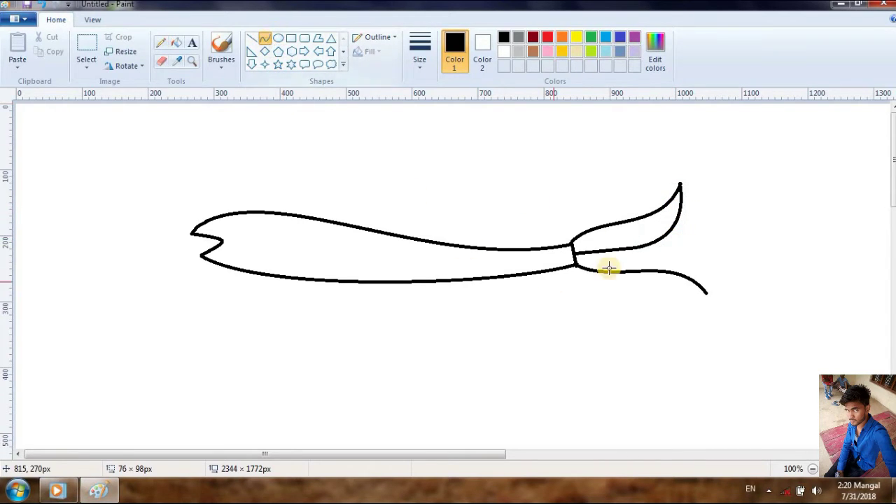
{"action": "left_click_drag", "start_coordinate": [634, 245], "coordinate": [704, 292]}
{"action": "mouse_move", "coordinate": [670, 259]}
{"action": "left_mouse_down"}
{"action": "mouse_move", "coordinate": [691, 250]}
{"action": "mouse_move", "coordinate": [679, 246]}
{"action": "mouse_move", "coordinate": [704, 265]}
{"action": "left_mouse_up"}
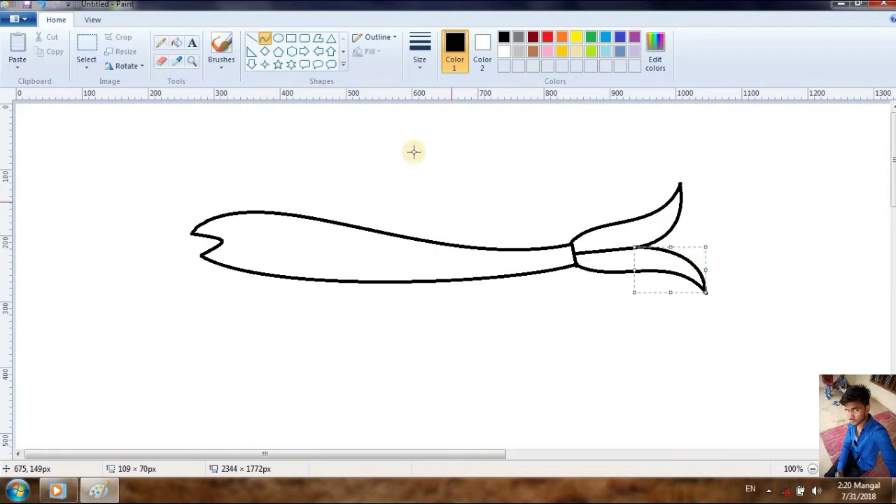
{"action": "left_click", "coordinate": [278, 38]}
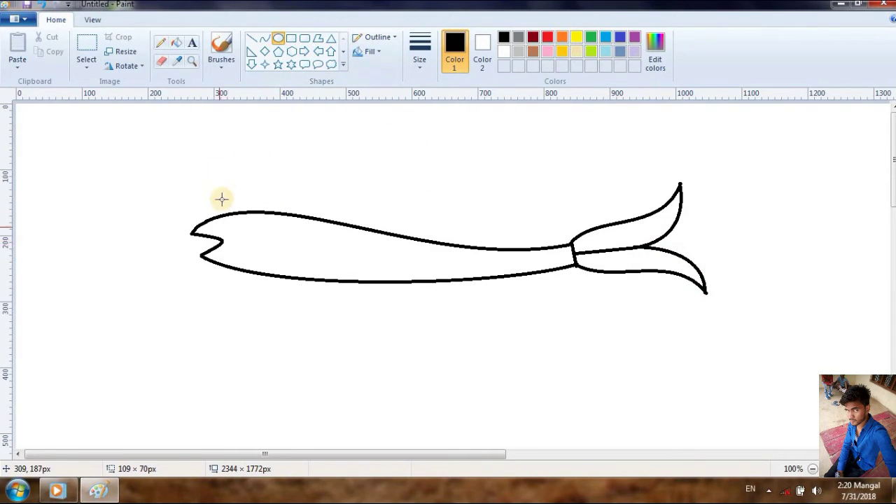
Draw two parallel gill curves behind the head, about 28 × 94 px and 21 × 91 px, from the upper to the lower body outline.
{"action": "left_click", "coordinate": [265, 39]}
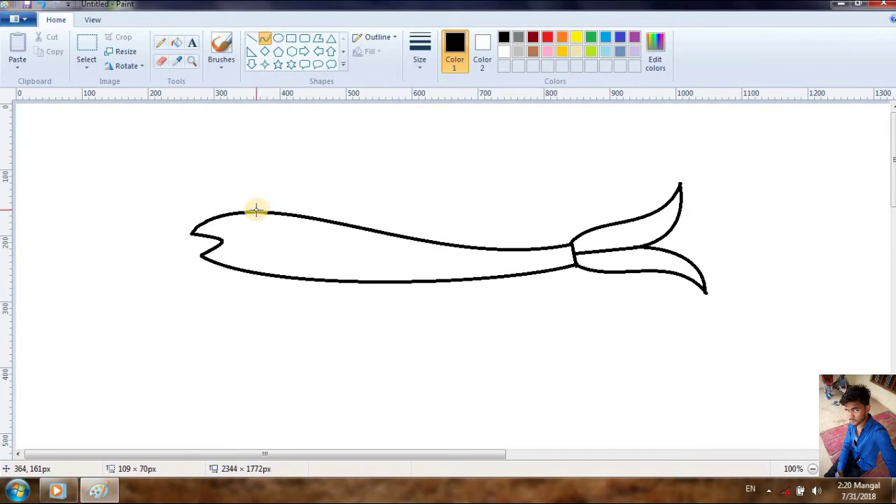
{"action": "mouse_move", "coordinate": [255, 210]}
{"action": "left_mouse_down"}
{"action": "mouse_move", "coordinate": [266, 262]}
{"action": "mouse_move", "coordinate": [252, 272]}
{"action": "mouse_move", "coordinate": [262, 220]}
{"action": "mouse_move", "coordinate": [270, 260]}
{"action": "mouse_move", "coordinate": [271, 210]}
{"action": "left_mouse_up"}
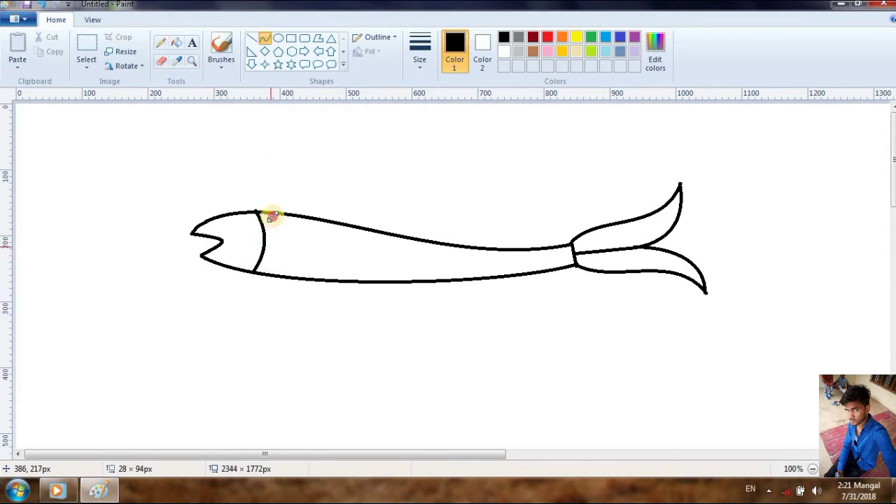
{"action": "left_click", "coordinate": [266, 38]}
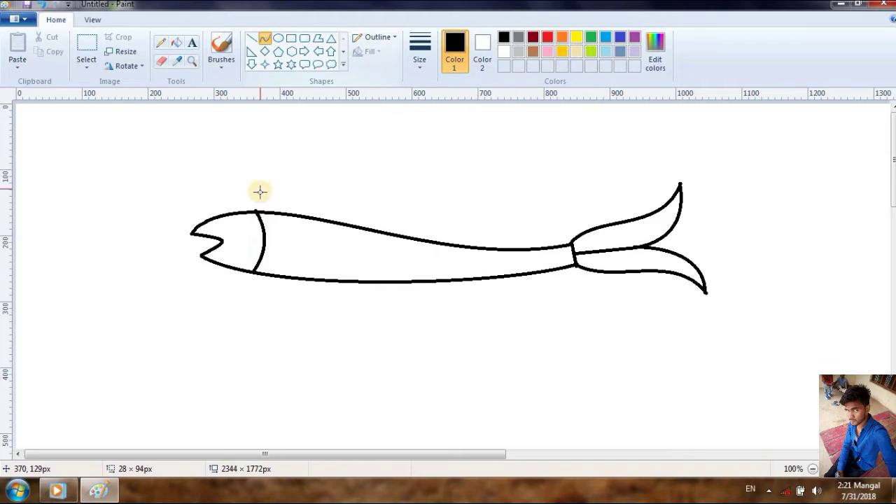
{"action": "left_click_drag", "start_coordinate": [266, 212], "coordinate": [274, 261]}
Draw the eye on the head as an oval about 17 × 14 px with a small rectangle about 7 × 5 px inside as the pupil.
{"action": "left_click", "coordinate": [279, 38]}
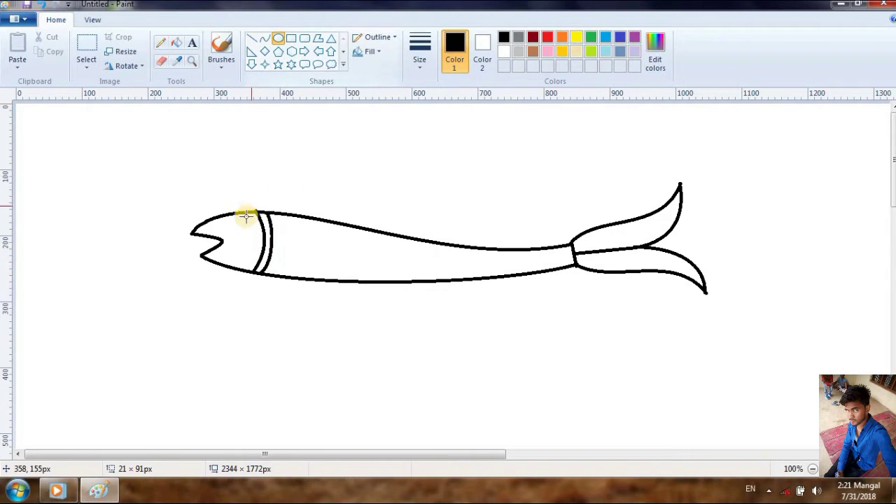
{"action": "mouse_move", "coordinate": [228, 220]}
{"action": "left_mouse_down"}
{"action": "mouse_move", "coordinate": [243, 232]}
{"action": "mouse_move", "coordinate": [233, 224]}
{"action": "left_mouse_up"}
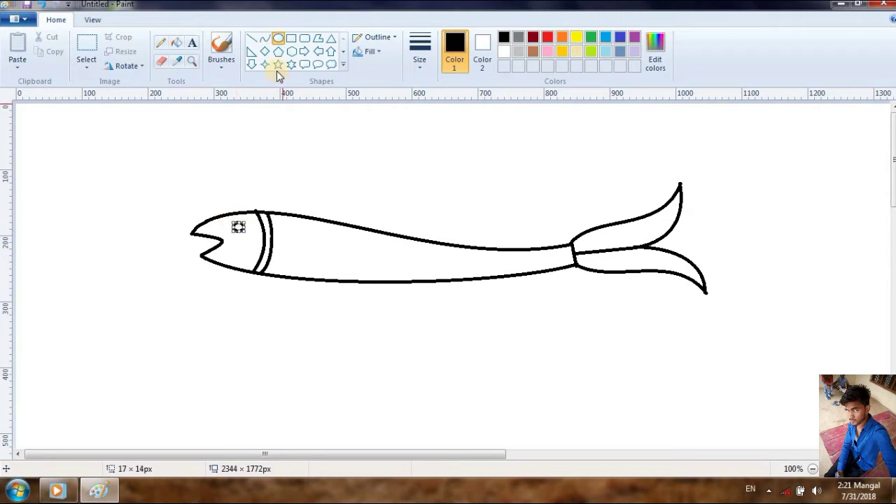
{"action": "left_click", "coordinate": [291, 39]}
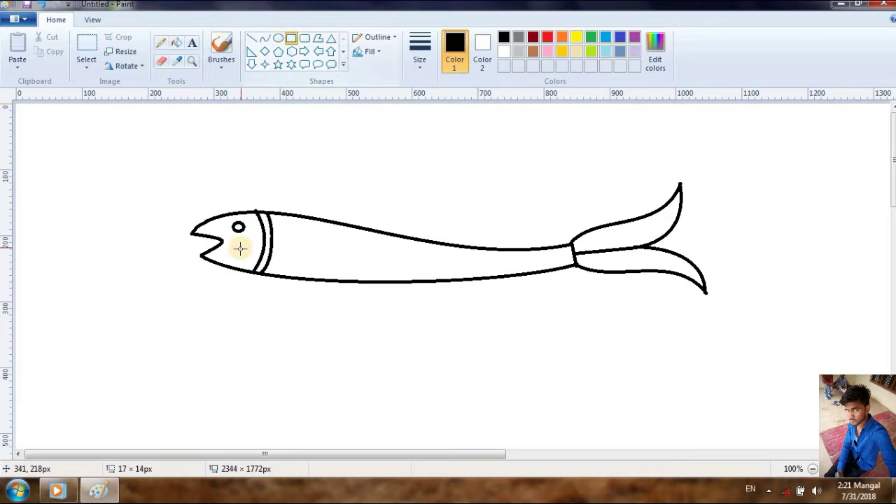
{"action": "left_click_drag", "start_coordinate": [234, 226], "coordinate": [243, 230]}
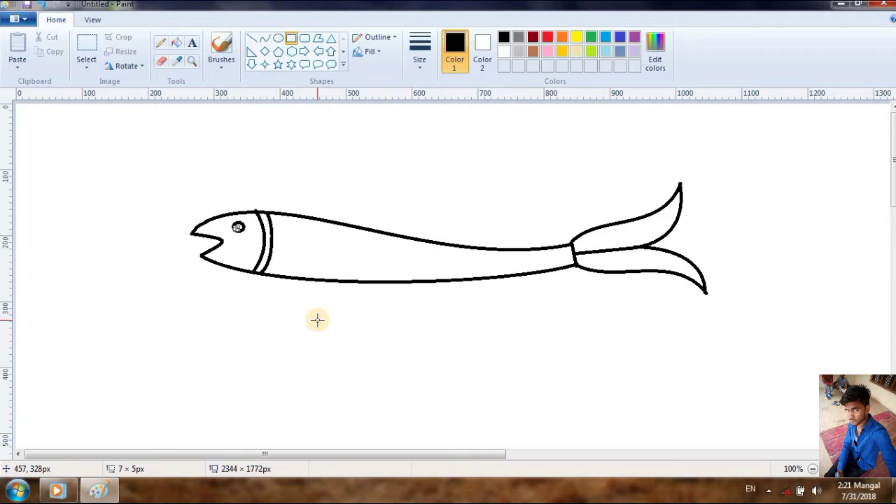
{"action": "left_click", "coordinate": [325, 259]}
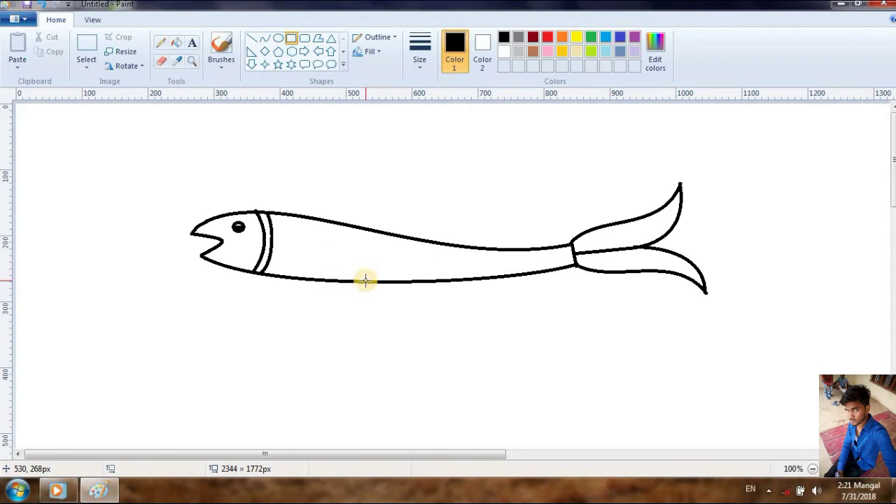
Draw a gently sagging curve about 460 × 52 px along the middle of the body, from the rear gill curve to the tail base.
{"action": "left_click", "coordinate": [265, 38]}
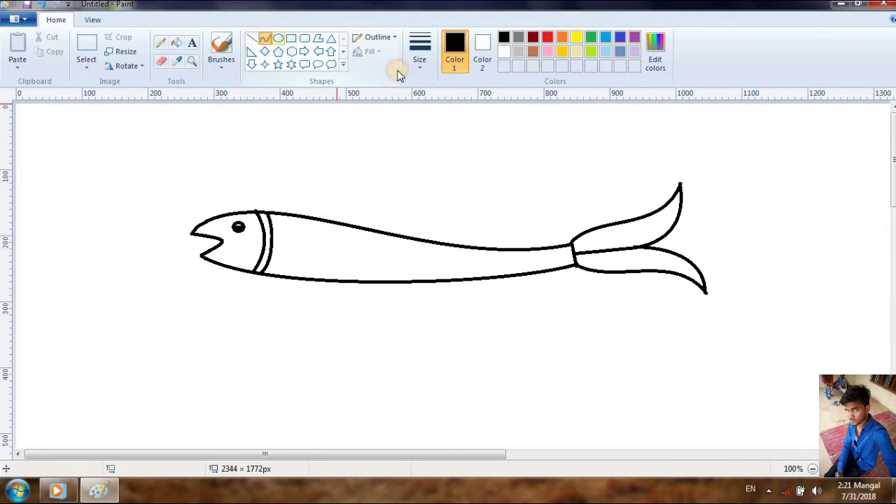
{"action": "left_click_drag", "start_coordinate": [273, 236], "coordinate": [575, 250]}
{"action": "left_click_drag", "start_coordinate": [400, 246], "coordinate": [519, 268]}
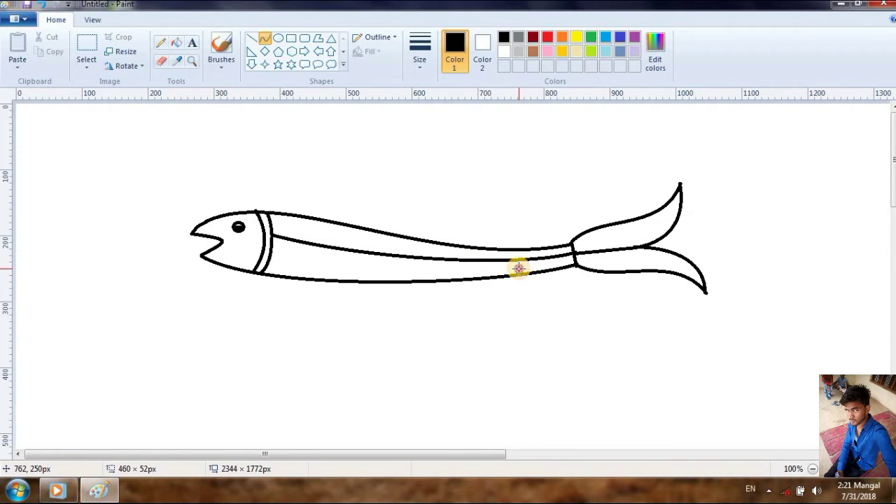
{"action": "left_click_drag", "start_coordinate": [519, 268], "coordinate": [519, 268]}
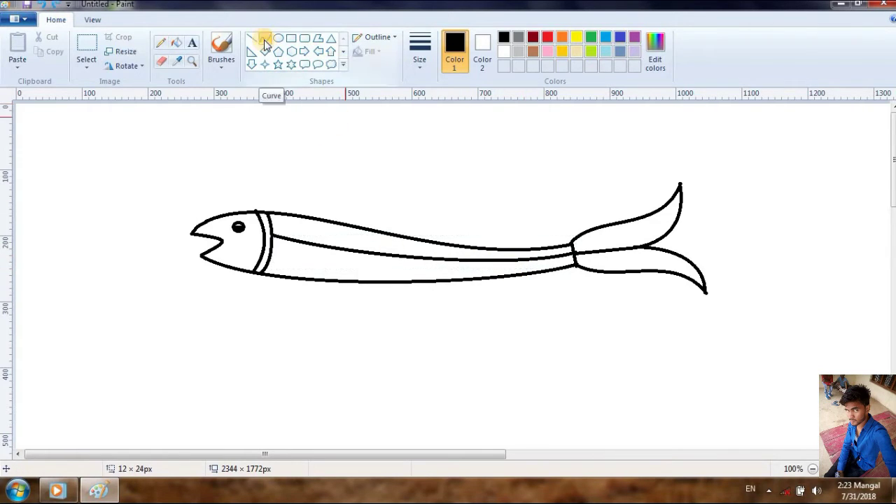
Draw the first arch of the dorsal fin on the front of the back as a curve about 76 × 22 px.
{"action": "left_click", "coordinate": [265, 40]}
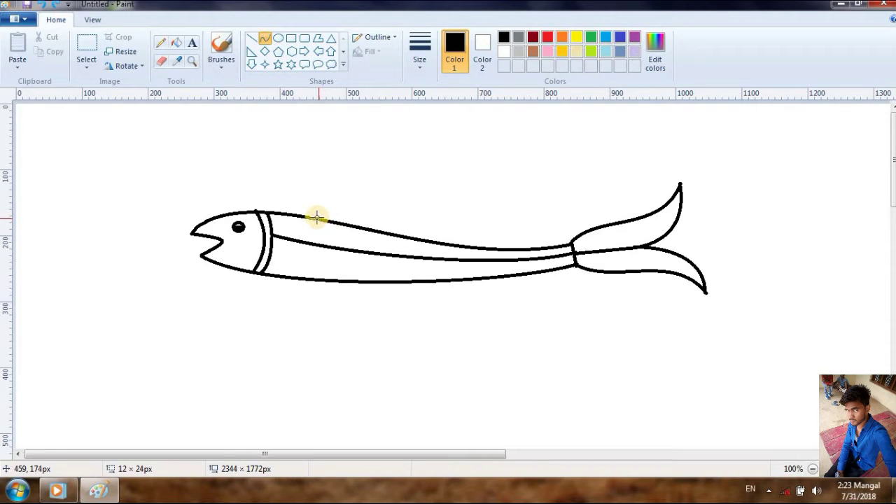
{"action": "left_click_drag", "start_coordinate": [316, 217], "coordinate": [350, 203]}
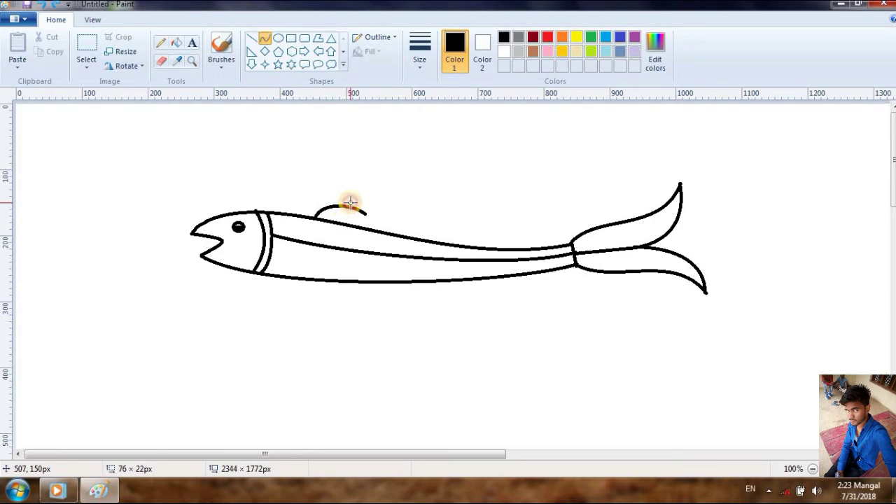
{"action": "left_click", "coordinate": [264, 38]}
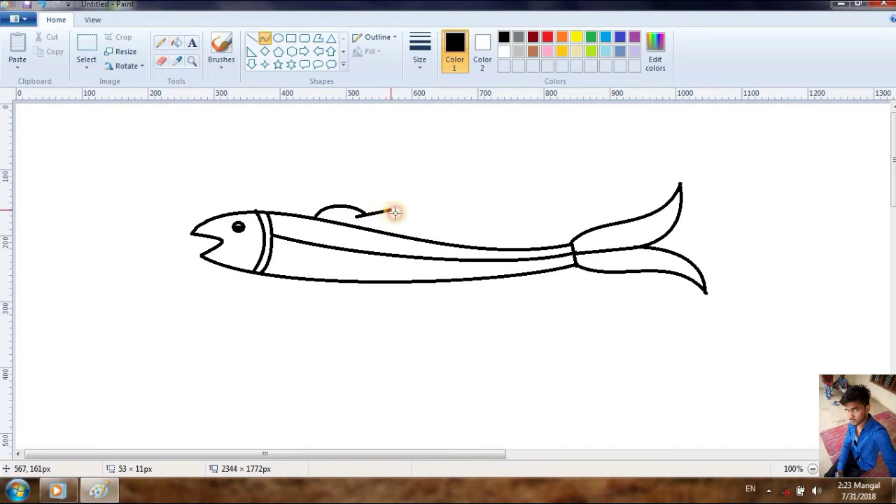
{"action": "left_click_drag", "start_coordinate": [399, 214], "coordinate": [401, 216]}
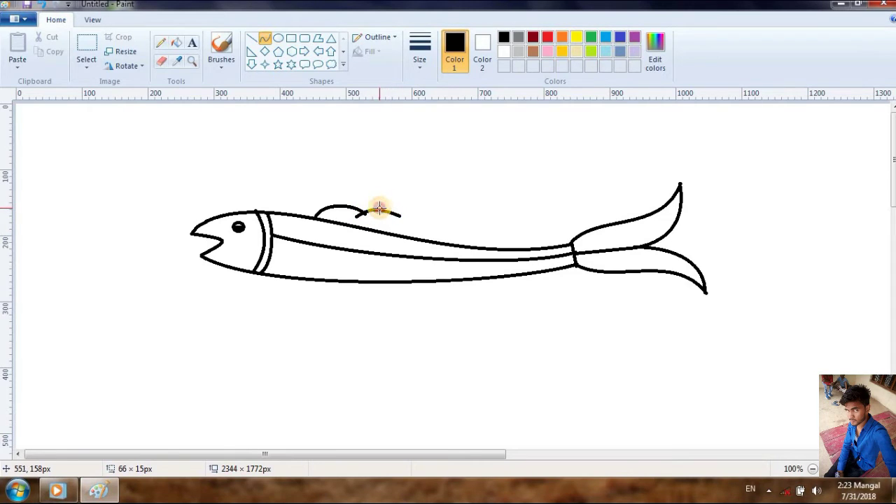
{"action": "left_click_drag", "start_coordinate": [376, 208], "coordinate": [360, 219]}
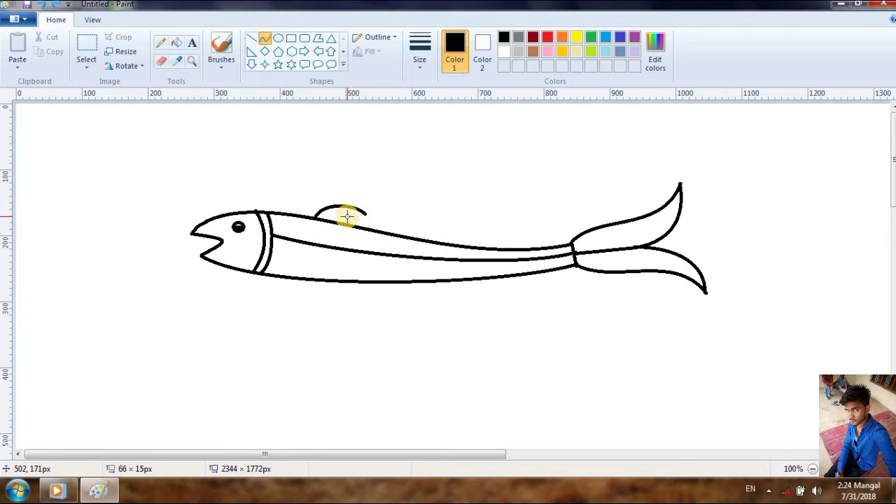
Add two overlapping arches behind the first dorsal fin arch, about 87 × 22 px and 93 × 42 px, ending on the back outline.
{"action": "left_click_drag", "start_coordinate": [346, 215], "coordinate": [378, 210]}
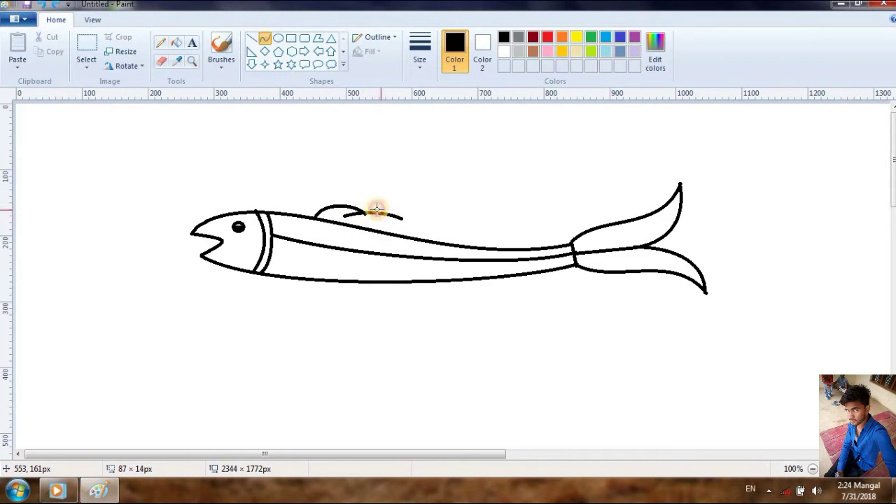
{"action": "left_click_drag", "start_coordinate": [366, 204], "coordinate": [363, 204]}
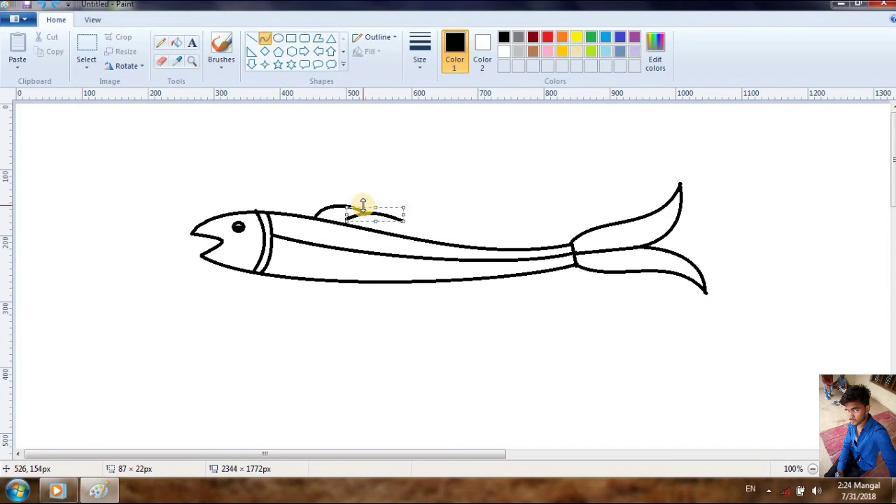
{"action": "key", "text": "Right"}
{"action": "key", "text": "Right"}
{"action": "key", "text": "Right"}
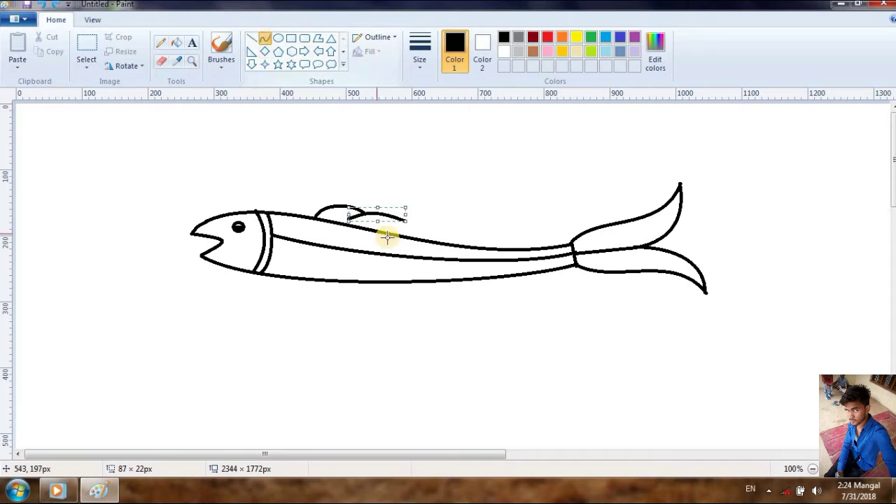
{"action": "left_click", "coordinate": [268, 42]}
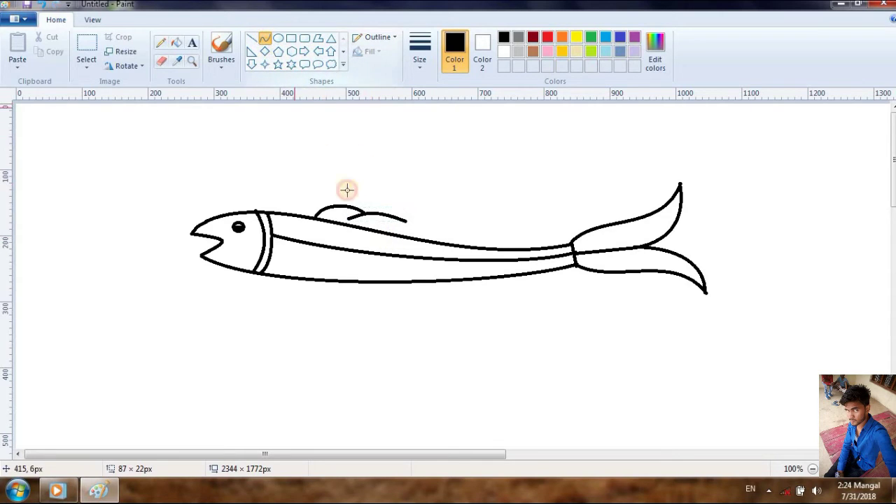
{"action": "left_click_drag", "start_coordinate": [389, 223], "coordinate": [451, 243]}
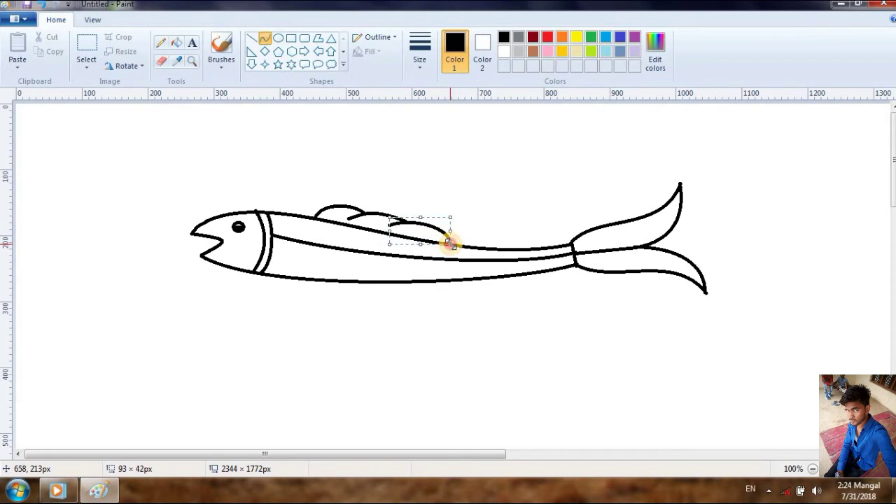
Draw the belly fin below the body from three overlapping downward-bulging curves, about 72 × 48 px, 89 × 23 px and 92 × 40 px.
{"action": "left_click", "coordinate": [265, 38]}
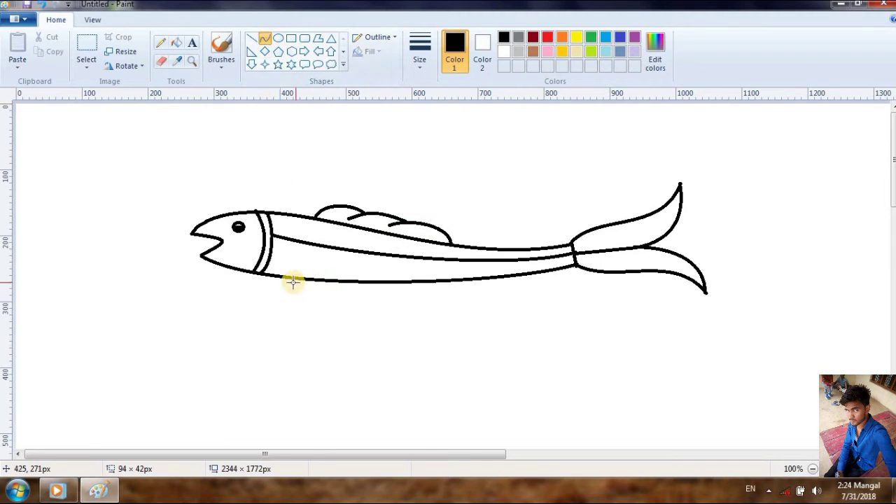
{"action": "left_click_drag", "start_coordinate": [291, 277], "coordinate": [310, 306]}
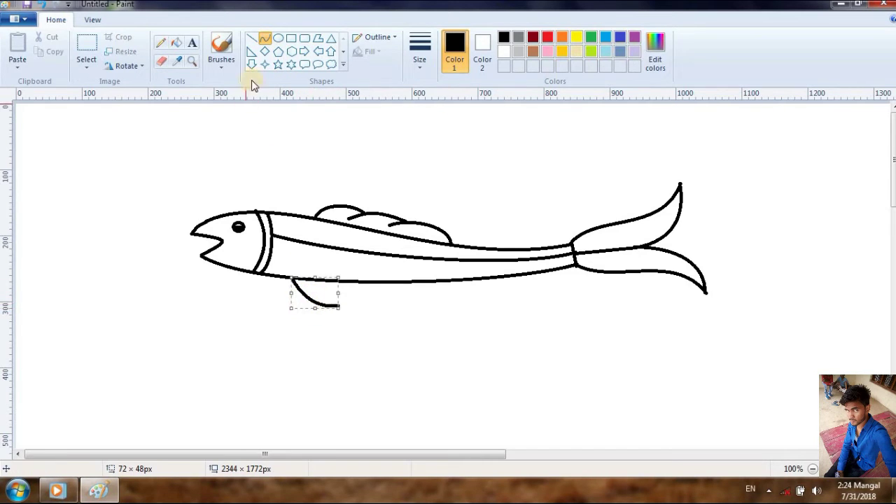
{"action": "left_click", "coordinate": [276, 40]}
{"action": "left_click", "coordinate": [265, 38]}
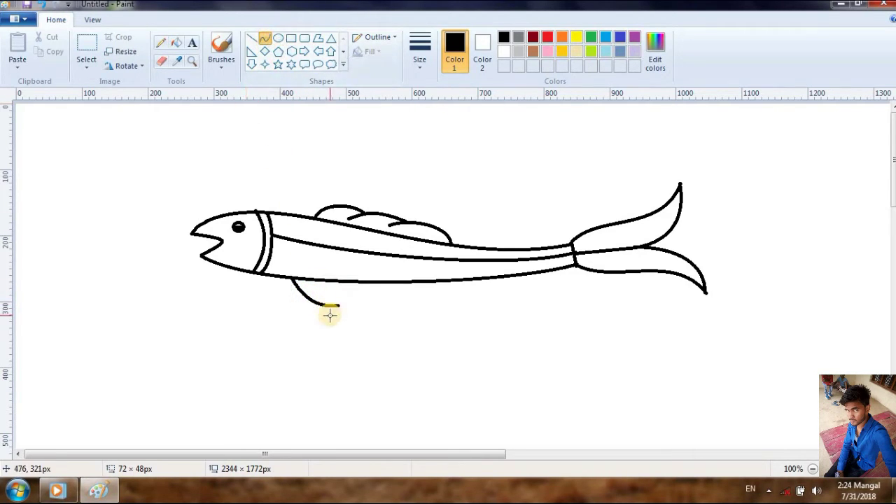
{"action": "mouse_move", "coordinate": [327, 297]}
{"action": "left_mouse_down"}
{"action": "mouse_move", "coordinate": [385, 305]}
{"action": "mouse_move", "coordinate": [334, 308]}
{"action": "mouse_move", "coordinate": [356, 311]}
{"action": "mouse_move", "coordinate": [358, 293]}
{"action": "mouse_move", "coordinate": [346, 296]}
{"action": "left_mouse_up"}
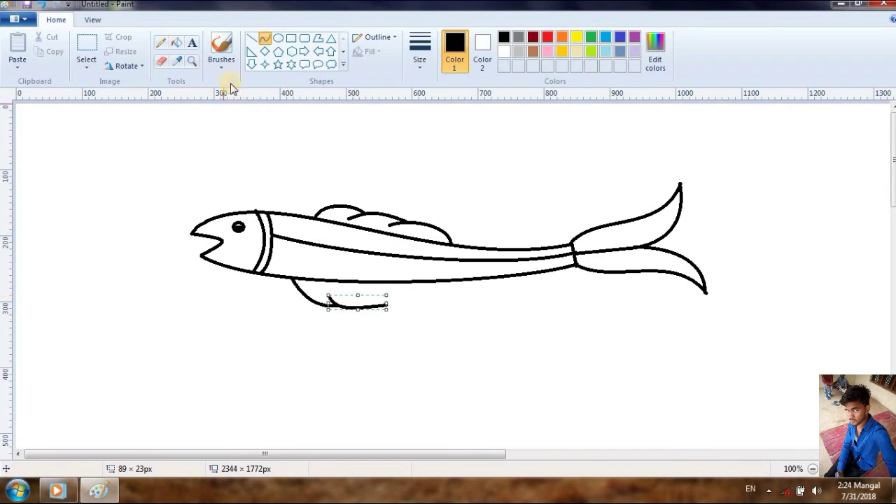
{"action": "left_click", "coordinate": [269, 38]}
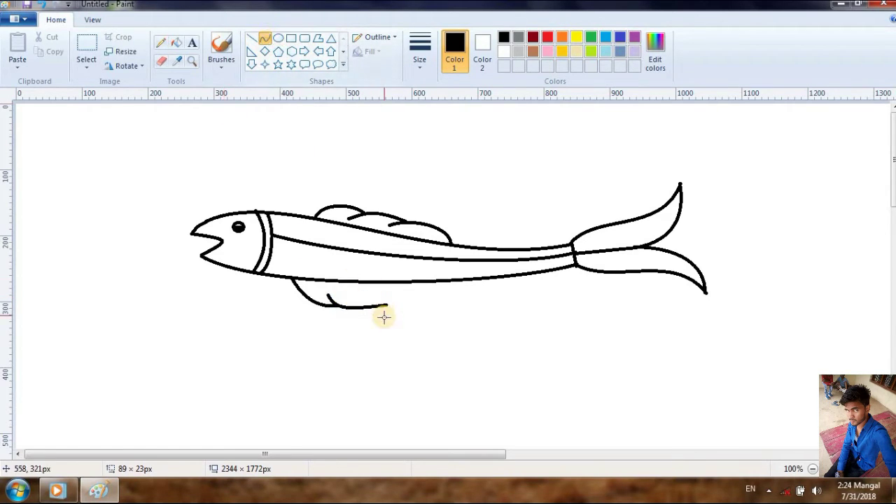
{"action": "left_click_drag", "start_coordinate": [373, 301], "coordinate": [426, 286]}
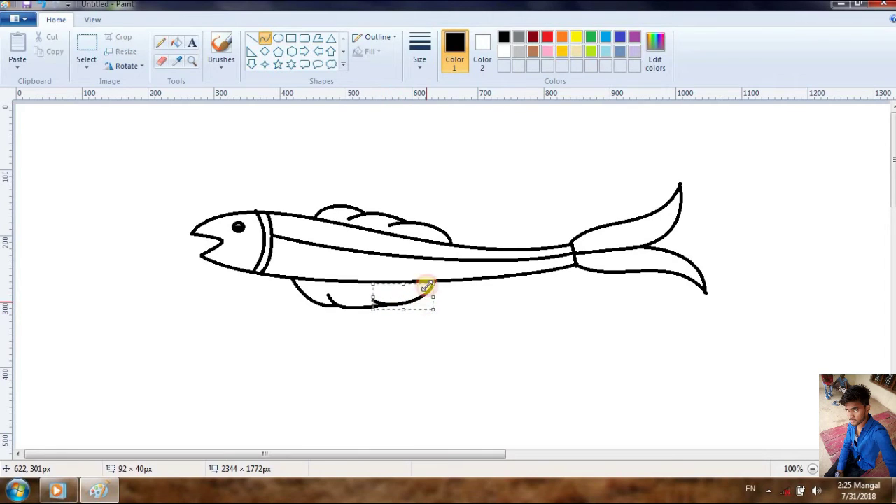
{"action": "left_click", "coordinate": [291, 38]}
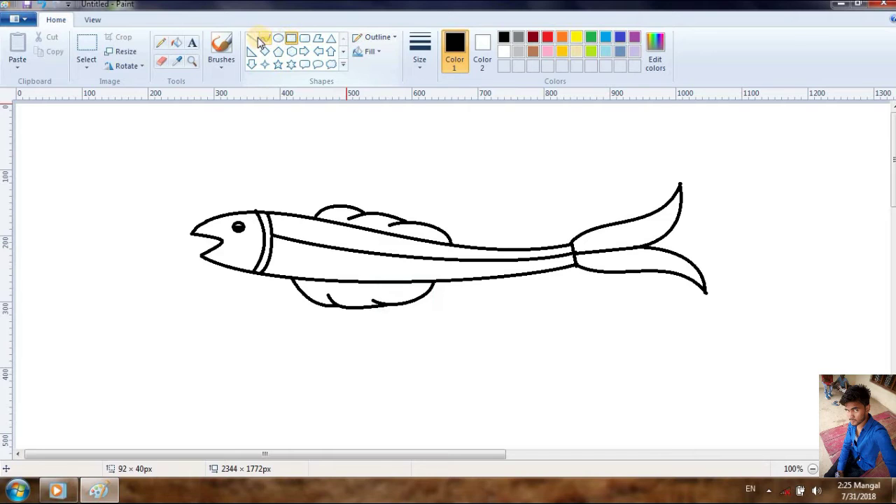
Draw a second lengthwise body curve, about 456 × 56 px, just above the middle line from the rear gill curve to the tail base.
{"action": "left_click", "coordinate": [256, 42]}
{"action": "left_click", "coordinate": [264, 40]}
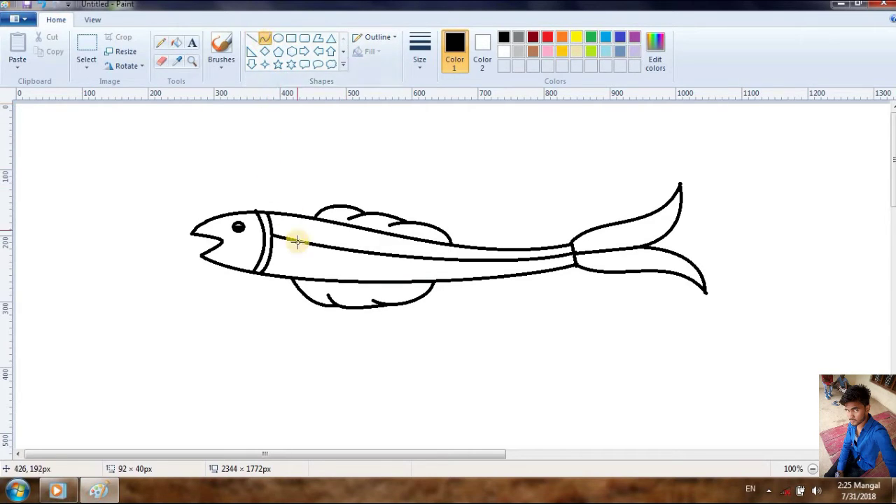
{"action": "mouse_move", "coordinate": [273, 225]}
{"action": "left_mouse_down"}
{"action": "mouse_move", "coordinate": [372, 250]}
{"action": "mouse_move", "coordinate": [573, 250]}
{"action": "left_mouse_up"}
{"action": "left_click_drag", "start_coordinate": [380, 234], "coordinate": [480, 261]}
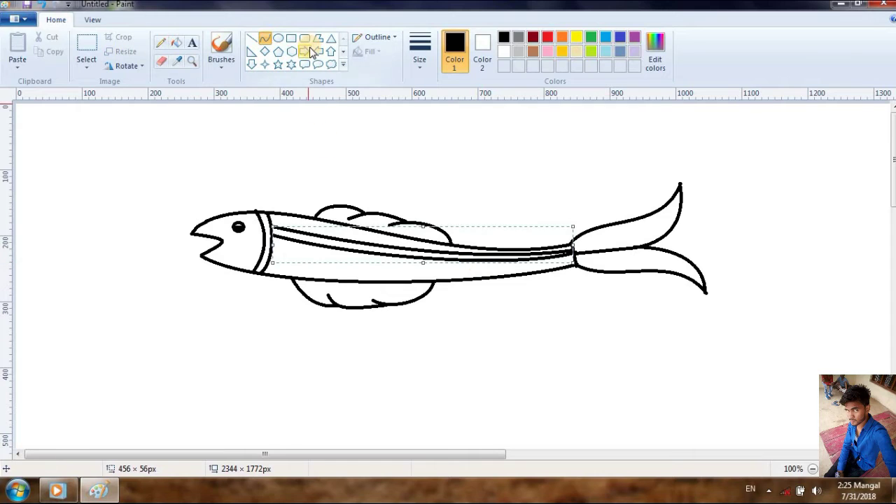
Draw three short scale curves behind the gills, about 8 × 35, 11 × 39 and 16 × 41 px, from the back outline to the middle line.
{"action": "left_click", "coordinate": [265, 41]}
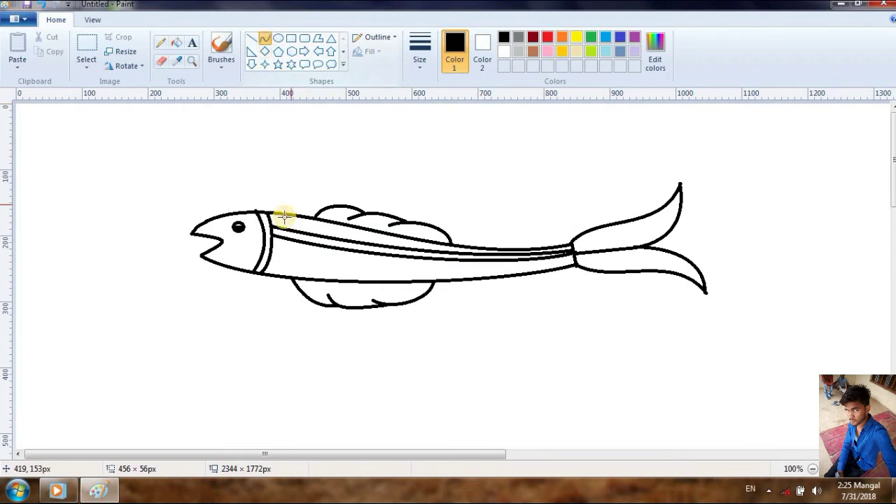
{"action": "left_click_drag", "start_coordinate": [279, 214], "coordinate": [284, 226]}
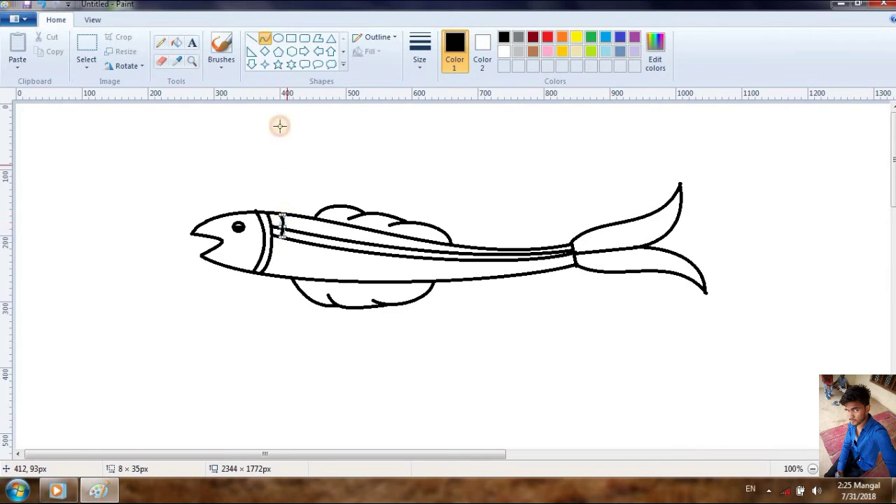
{"action": "left_click", "coordinate": [264, 42]}
{"action": "left_click", "coordinate": [264, 44]}
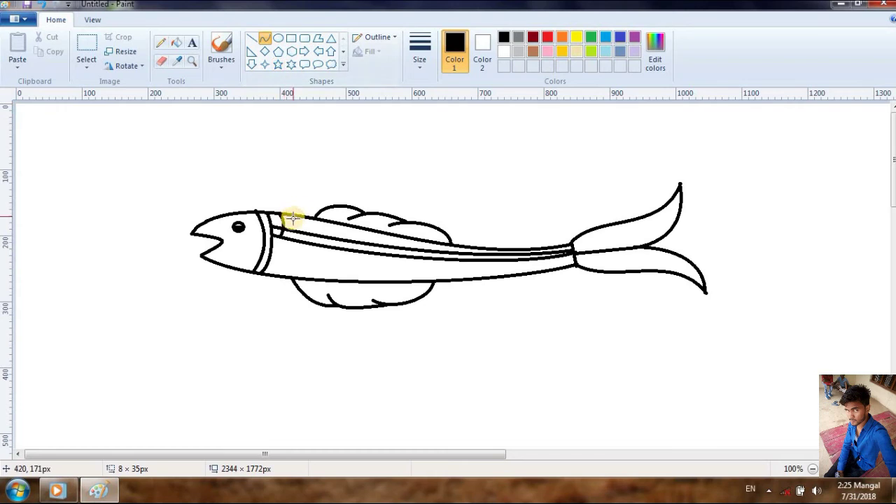
{"action": "mouse_move", "coordinate": [294, 216]}
{"action": "left_mouse_down"}
{"action": "mouse_move", "coordinate": [290, 236]}
{"action": "mouse_move", "coordinate": [298, 228]}
{"action": "left_mouse_up"}
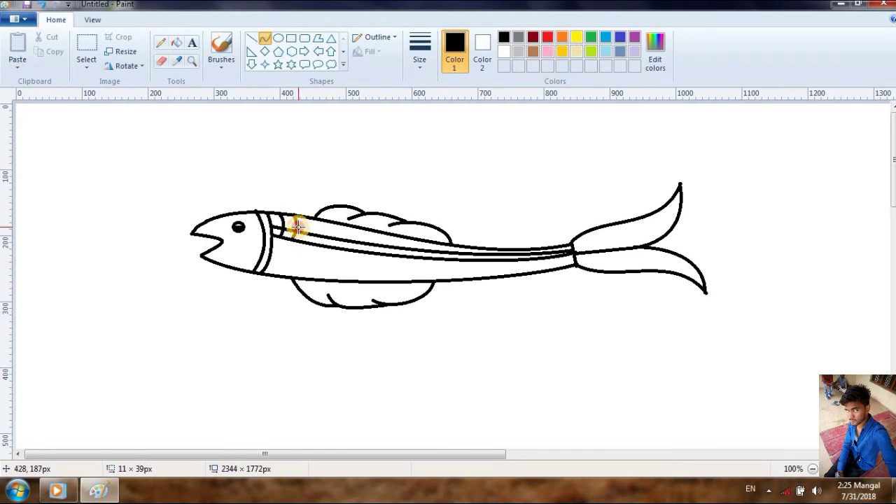
{"action": "left_click", "coordinate": [277, 38]}
{"action": "left_click", "coordinate": [266, 40]}
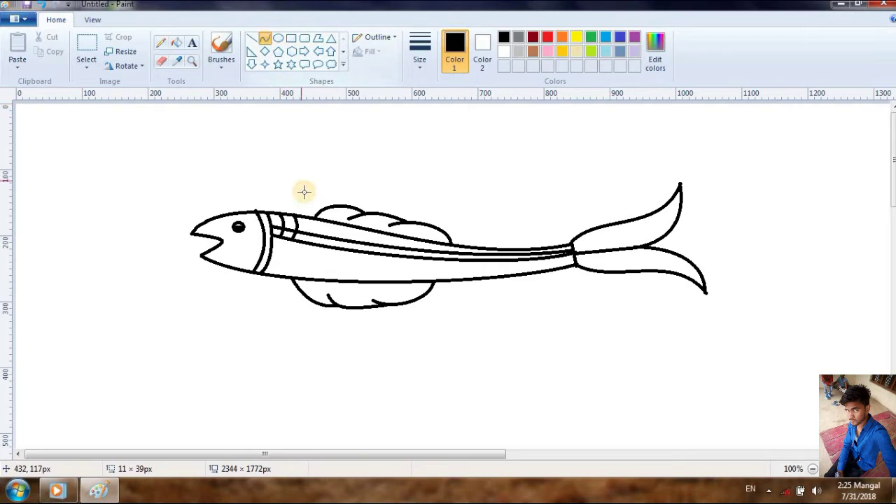
{"action": "left_click_drag", "start_coordinate": [309, 218], "coordinate": [313, 239]}
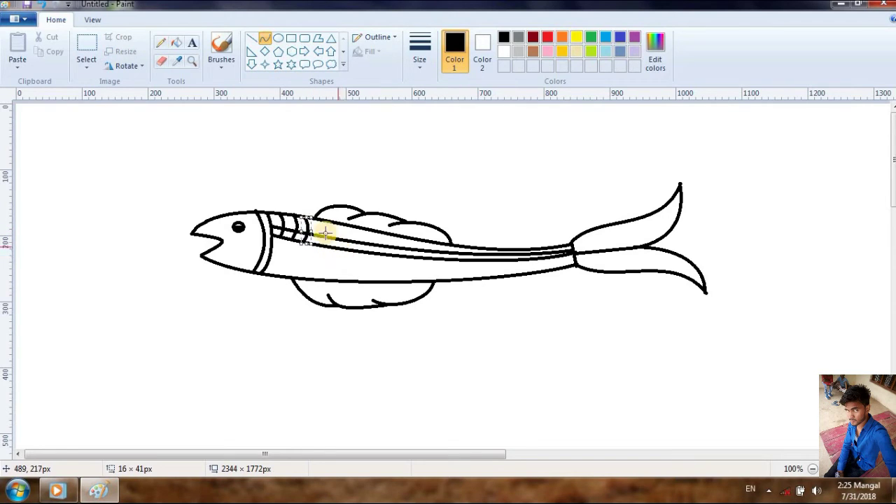
Continue the scale row toward the tail with three more short curves, about 14 × 37, 9 × 38 and 9 × 35 px.
{"action": "left_click", "coordinate": [266, 39]}
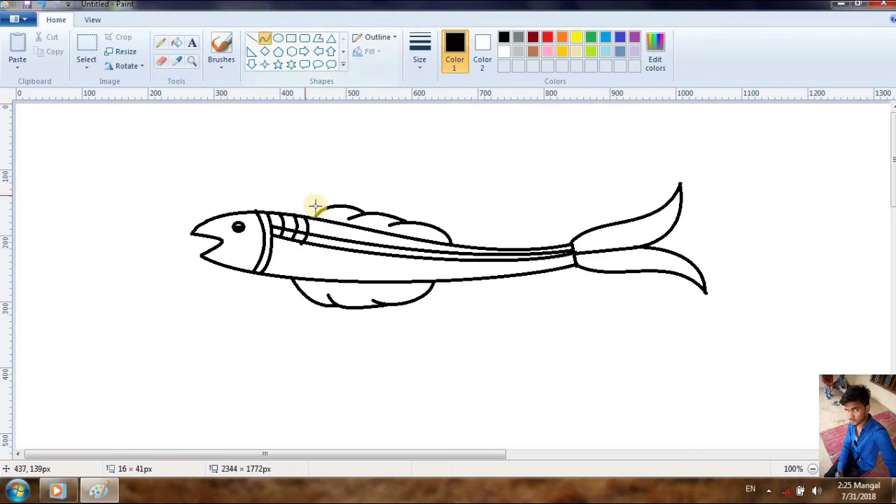
{"action": "left_click_drag", "start_coordinate": [319, 217], "coordinate": [316, 237]}
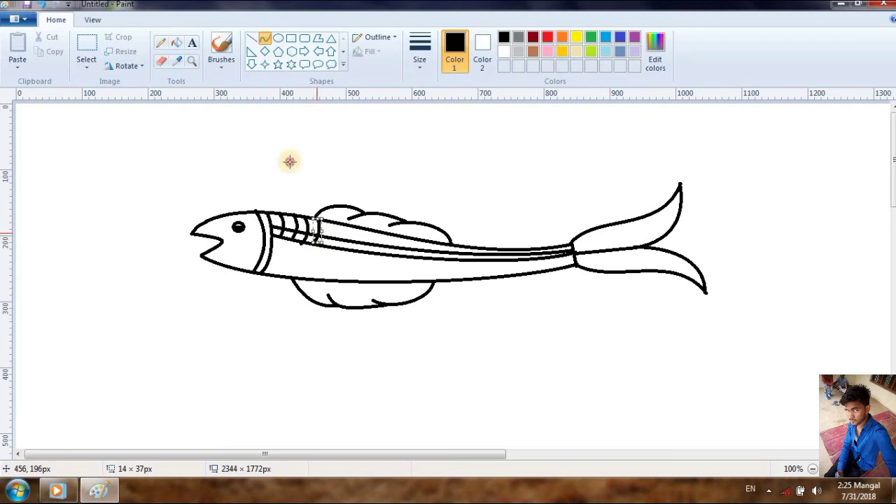
{"action": "left_click", "coordinate": [266, 40]}
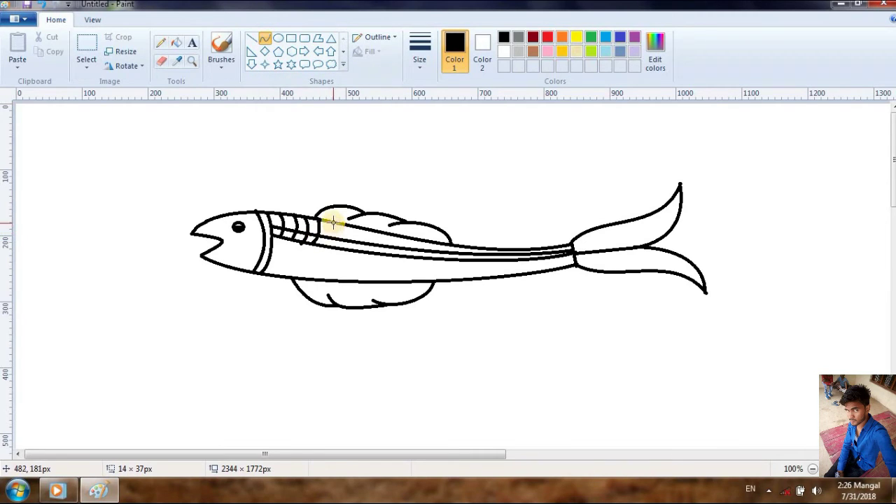
{"action": "left_click_drag", "start_coordinate": [334, 220], "coordinate": [326, 241]}
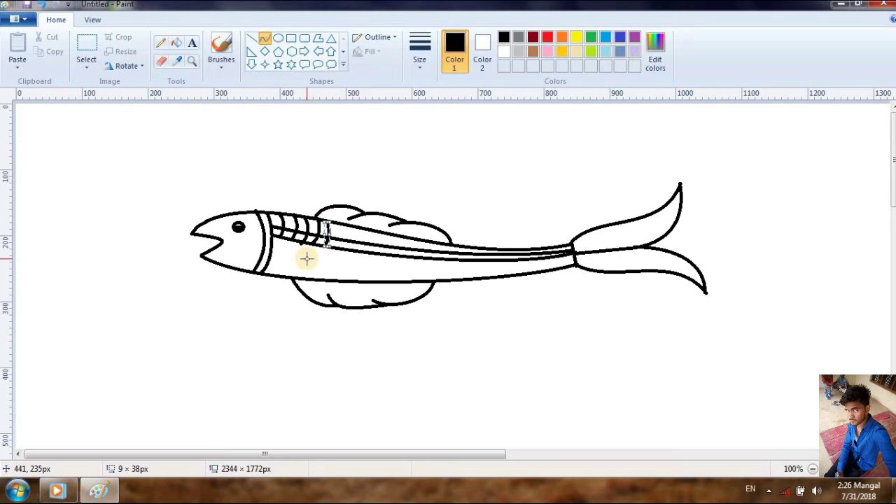
{"action": "left_click", "coordinate": [265, 38]}
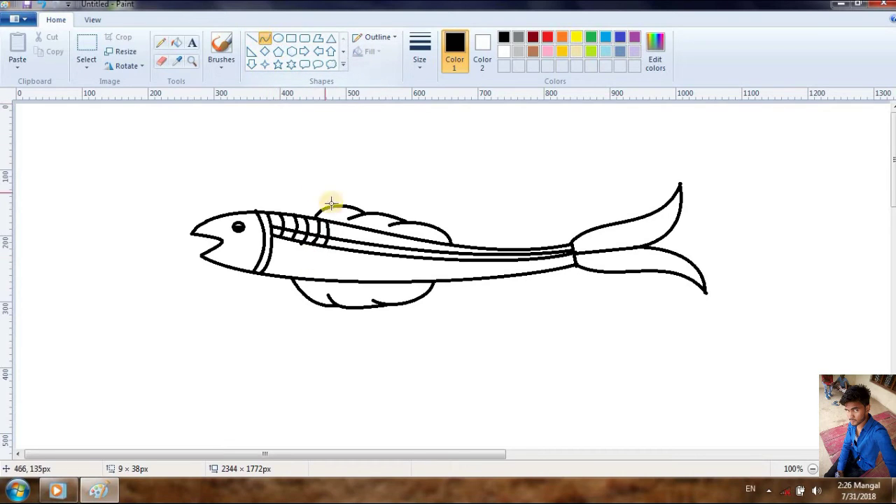
{"action": "left_click_drag", "start_coordinate": [343, 222], "coordinate": [334, 248]}
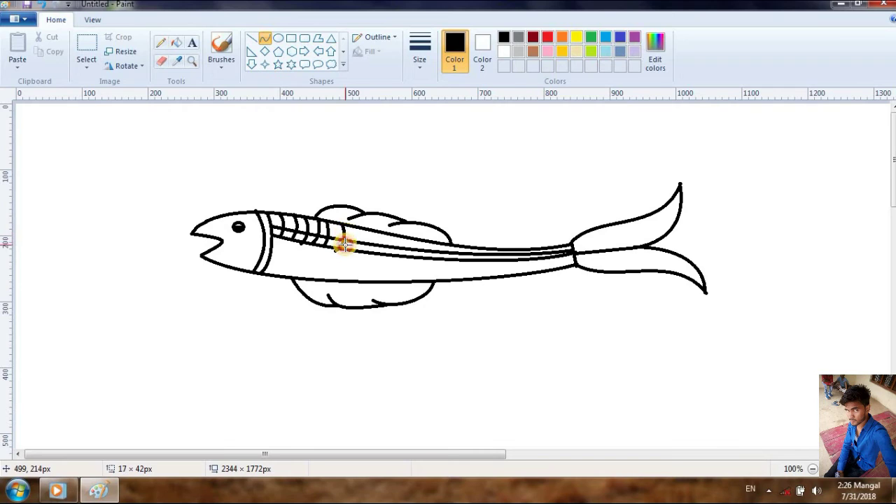
{"action": "left_click_drag", "start_coordinate": [340, 252], "coordinate": [337, 247]}
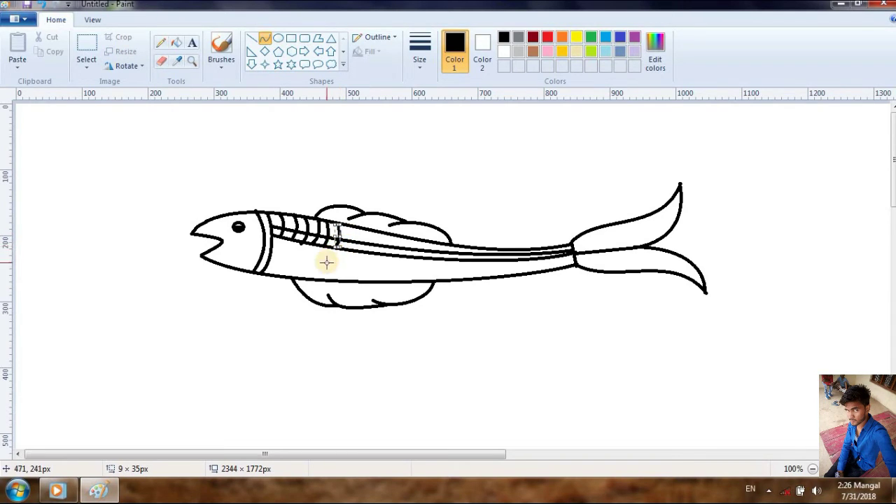
Extend the scale row toward the tail with three short curves, about 12 × 39, 17 × 37 and 14 × 37 px.
{"action": "left_click", "coordinate": [281, 42]}
{"action": "left_click", "coordinate": [267, 39]}
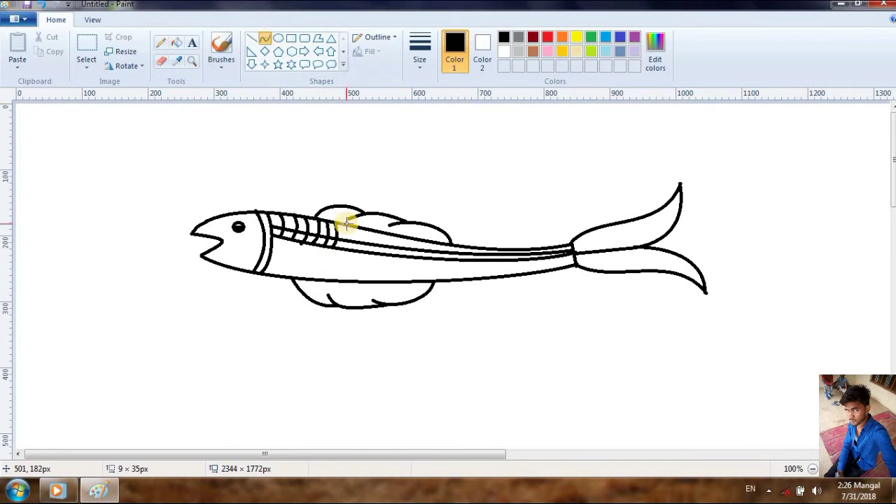
{"action": "left_click_drag", "start_coordinate": [346, 231], "coordinate": [351, 244]}
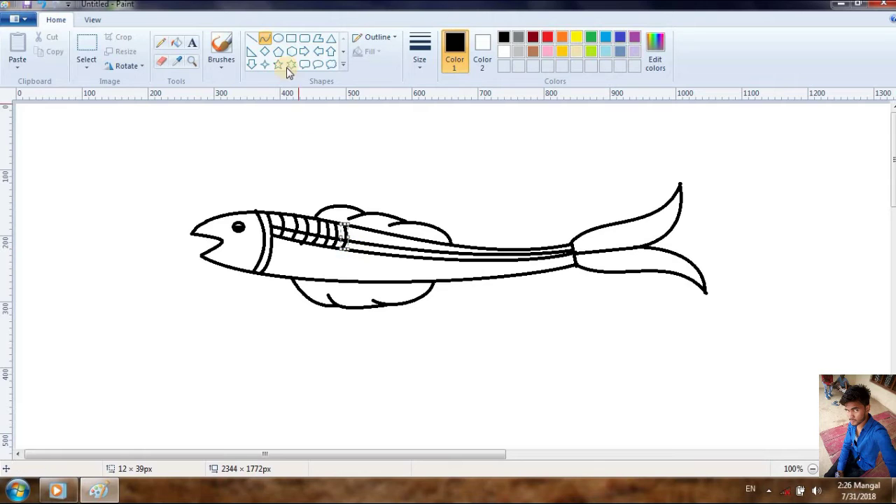
{"action": "left_click", "coordinate": [264, 38]}
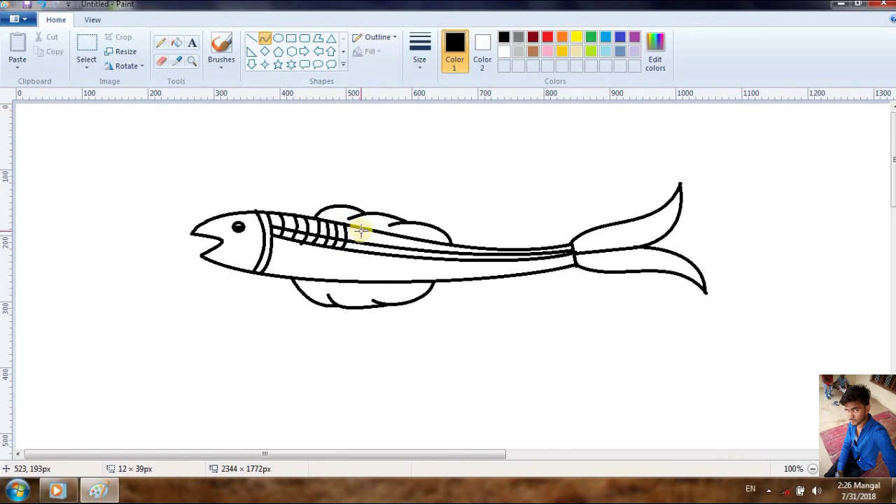
{"action": "mouse_move", "coordinate": [355, 227]}
{"action": "left_mouse_down"}
{"action": "mouse_move", "coordinate": [354, 246]}
{"action": "mouse_move", "coordinate": [363, 245]}
{"action": "left_mouse_up"}
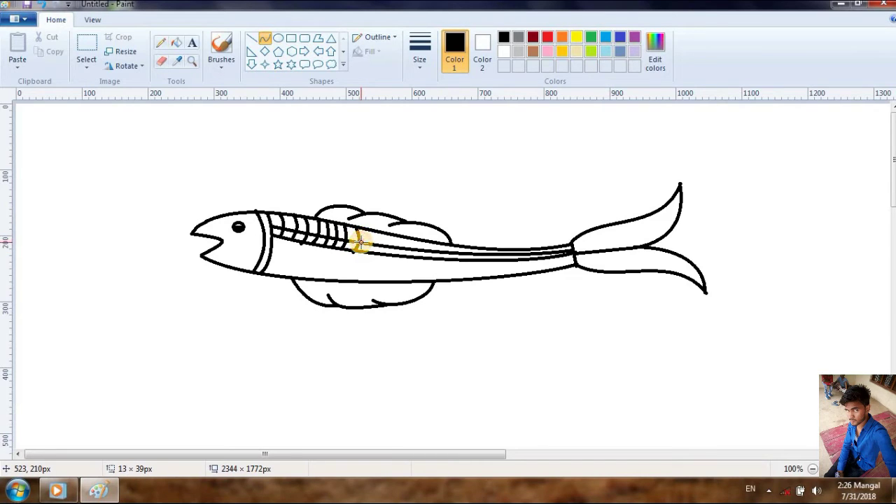
{"action": "left_click", "coordinate": [362, 242]}
{"action": "left_click", "coordinate": [364, 250]}
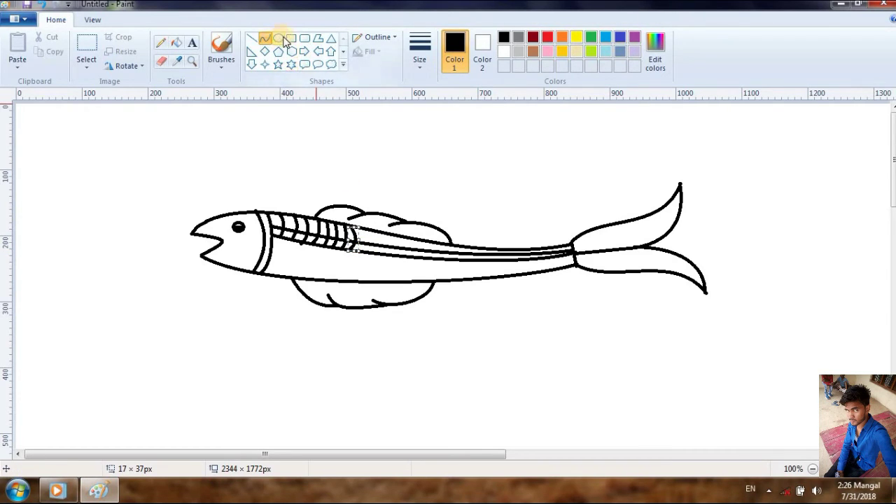
{"action": "left_click", "coordinate": [273, 55]}
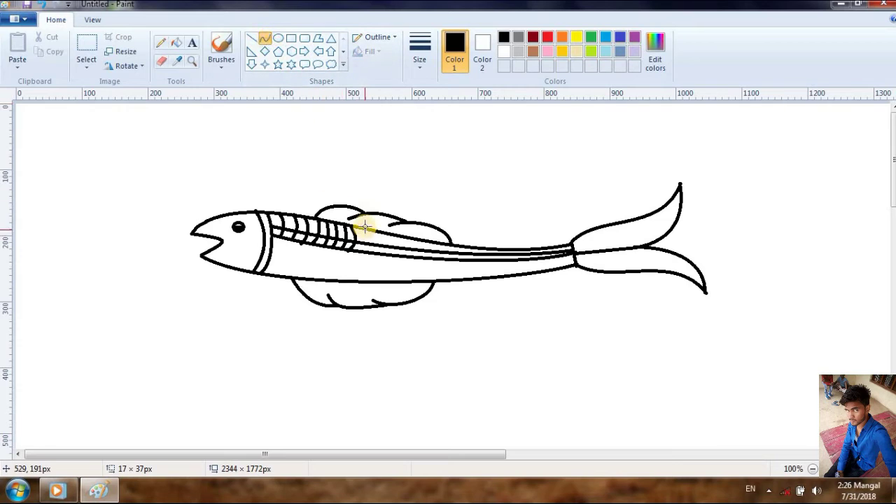
{"action": "mouse_move", "coordinate": [362, 226]}
{"action": "left_mouse_down"}
{"action": "mouse_move", "coordinate": [357, 252]}
{"action": "mouse_move", "coordinate": [366, 234]}
{"action": "mouse_move", "coordinate": [367, 248]}
{"action": "left_mouse_up"}
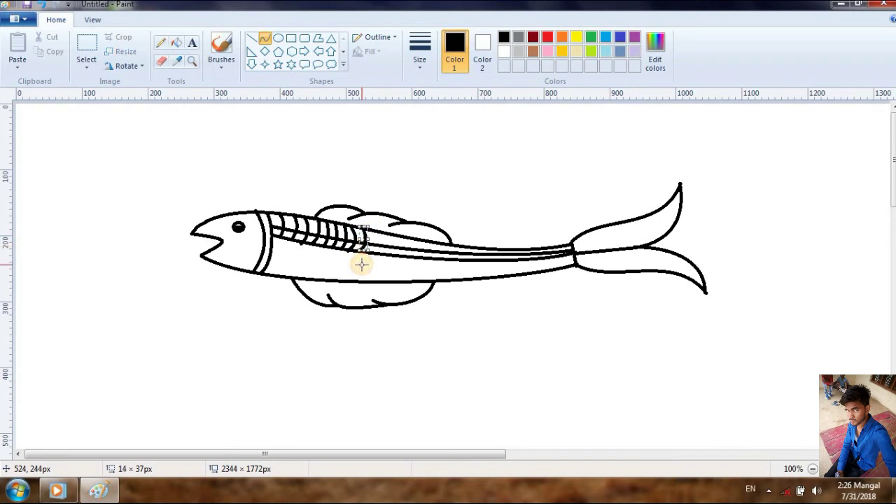
Add three more scale curves between the back outline and the middle line, about 10 × 39, 14 × 32 and 13 × 33 px.
{"action": "left_click", "coordinate": [265, 38]}
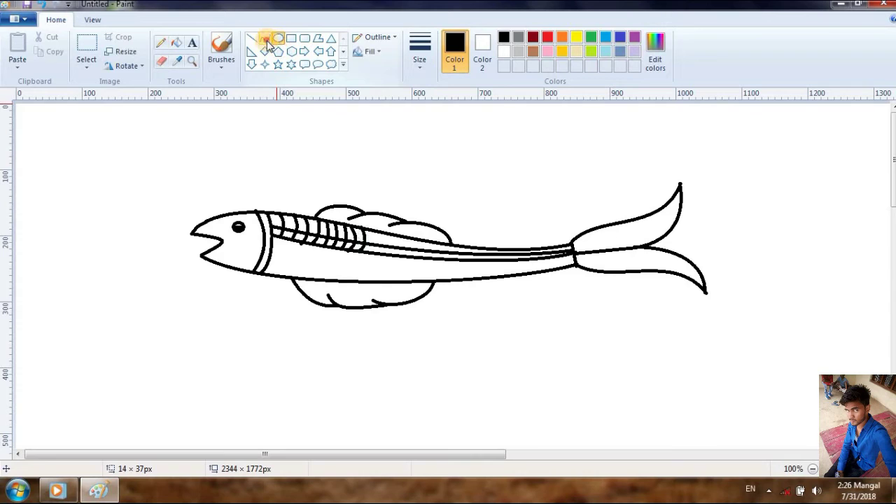
{"action": "mouse_move", "coordinate": [374, 229]}
{"action": "left_mouse_down"}
{"action": "mouse_move", "coordinate": [374, 248]}
{"action": "mouse_move", "coordinate": [381, 241]}
{"action": "left_mouse_up"}
{"action": "left_click", "coordinate": [378, 248]}
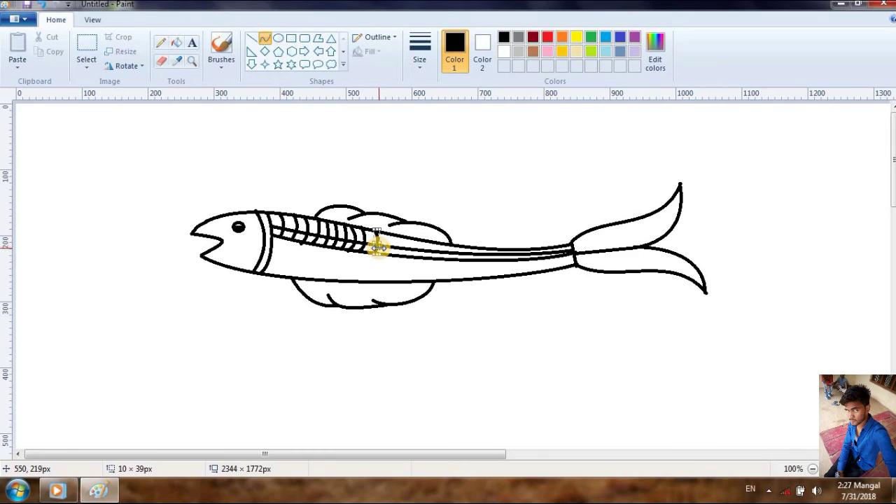
{"action": "left_click", "coordinate": [265, 37]}
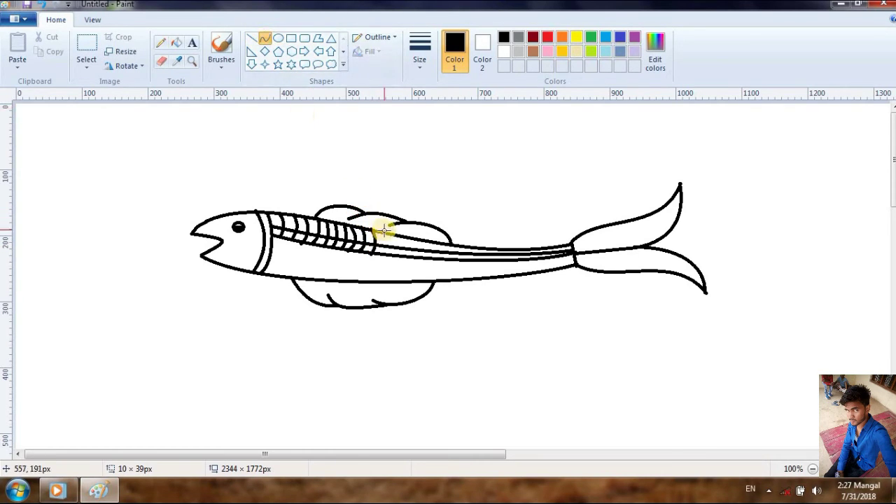
{"action": "mouse_move", "coordinate": [383, 230]}
{"action": "left_mouse_down"}
{"action": "mouse_move", "coordinate": [379, 249]}
{"action": "mouse_move", "coordinate": [389, 244]}
{"action": "mouse_move", "coordinate": [382, 238]}
{"action": "left_mouse_up"}
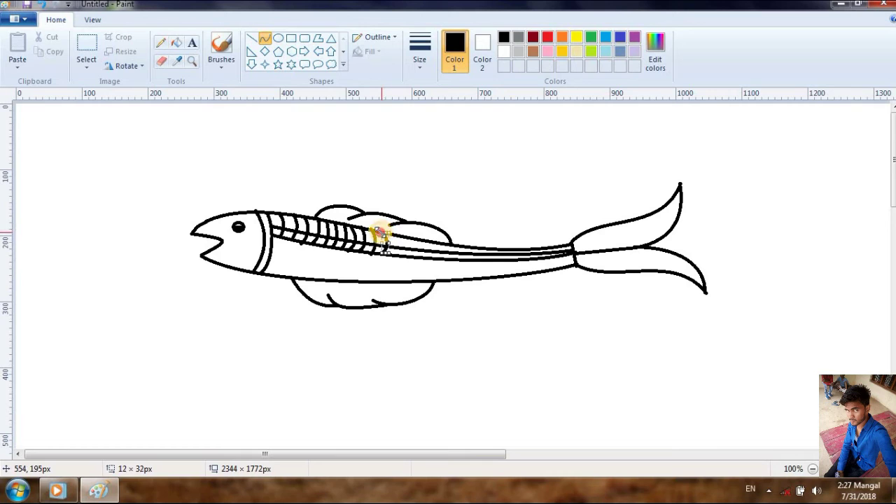
{"action": "left_click", "coordinate": [268, 40]}
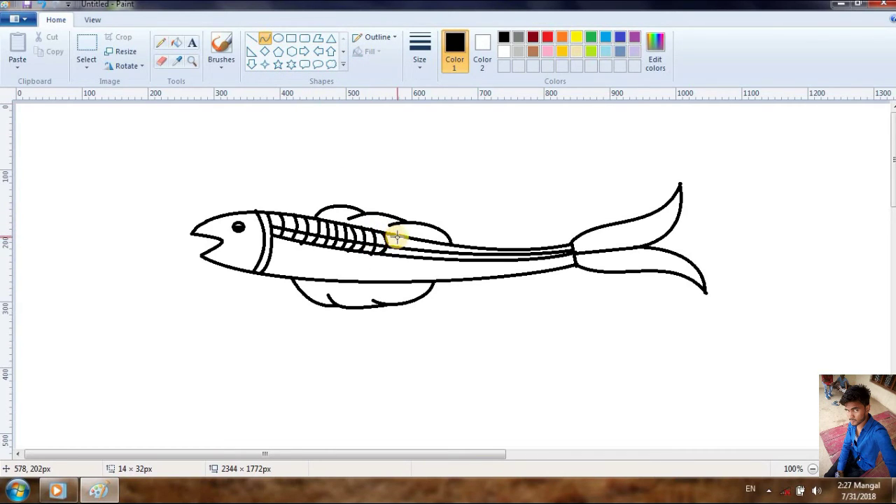
{"action": "left_click_drag", "start_coordinate": [394, 235], "coordinate": [392, 250]}
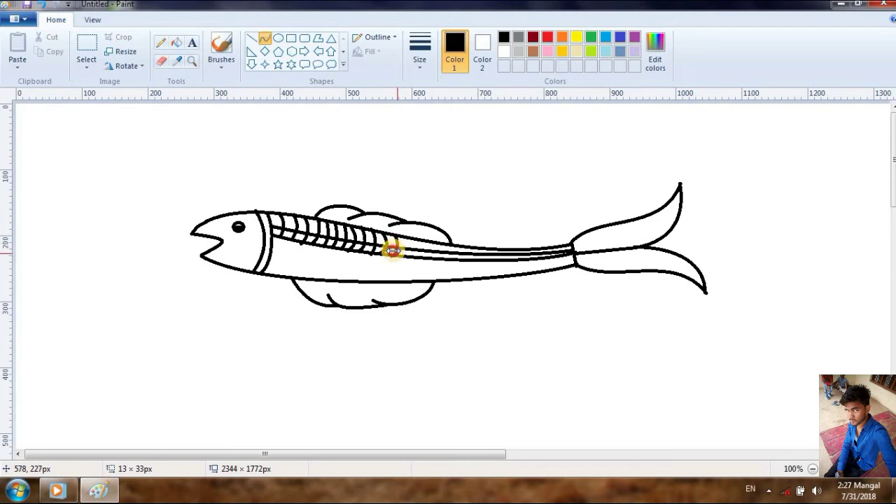
Draw three scale curves below the rear part of the dorsal fin, about 16 × 32, 11 × 30 and 12 × 27 px.
{"action": "left_click", "coordinate": [269, 39]}
{"action": "left_click", "coordinate": [399, 228]}
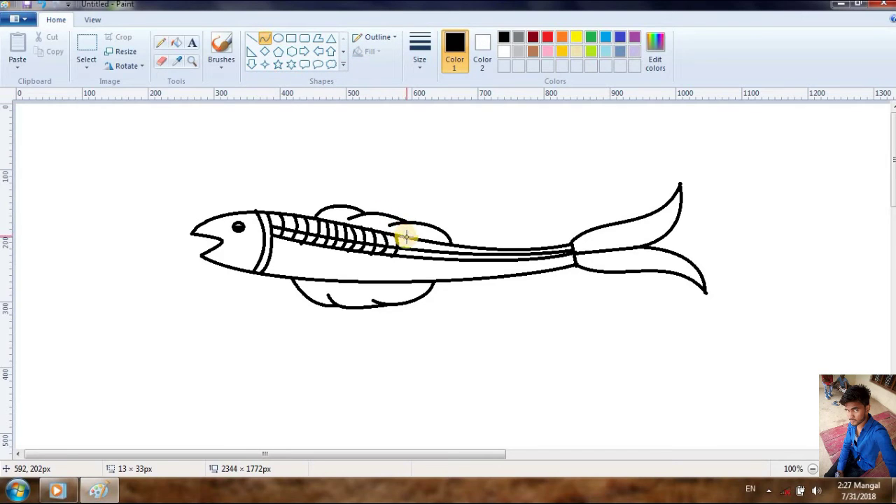
{"action": "mouse_move", "coordinate": [406, 237]}
{"action": "left_mouse_down"}
{"action": "mouse_move", "coordinate": [403, 257]}
{"action": "mouse_move", "coordinate": [413, 249]}
{"action": "left_mouse_up"}
{"action": "left_click", "coordinate": [412, 254]}
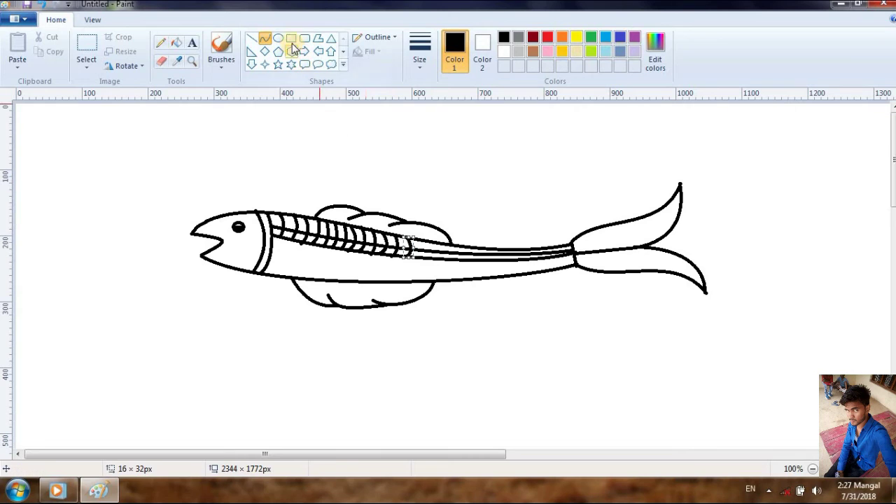
{"action": "left_click", "coordinate": [265, 38]}
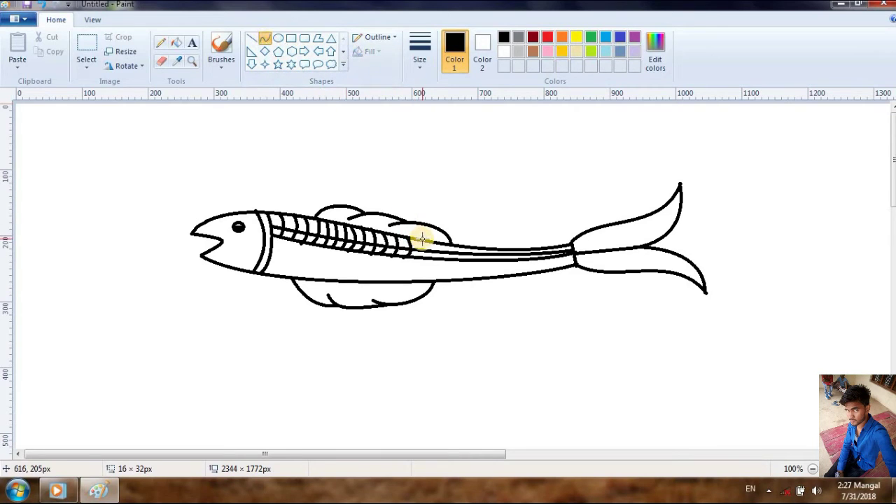
{"action": "mouse_move", "coordinate": [422, 236]}
{"action": "left_mouse_down"}
{"action": "mouse_move", "coordinate": [422, 257]}
{"action": "mouse_move", "coordinate": [428, 247]}
{"action": "left_mouse_up"}
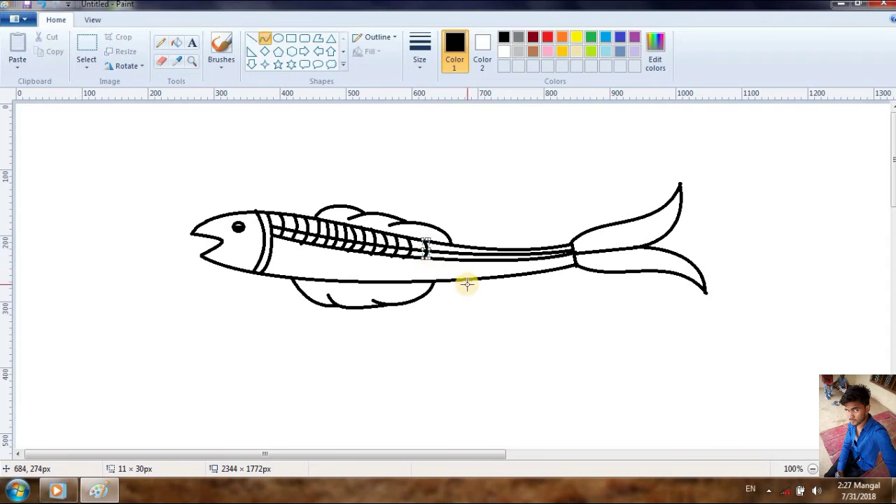
{"action": "left_click", "coordinate": [266, 38]}
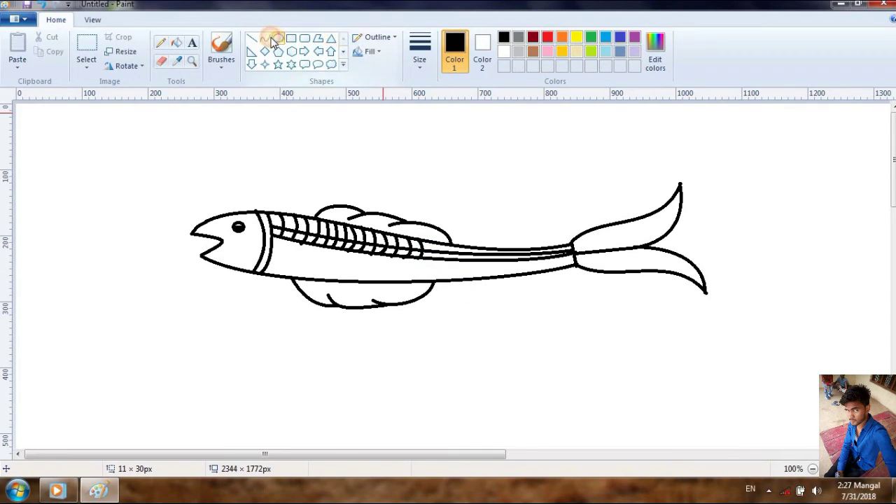
{"action": "left_click_drag", "start_coordinate": [431, 241], "coordinate": [438, 248]}
{"action": "left_click", "coordinate": [438, 254]}
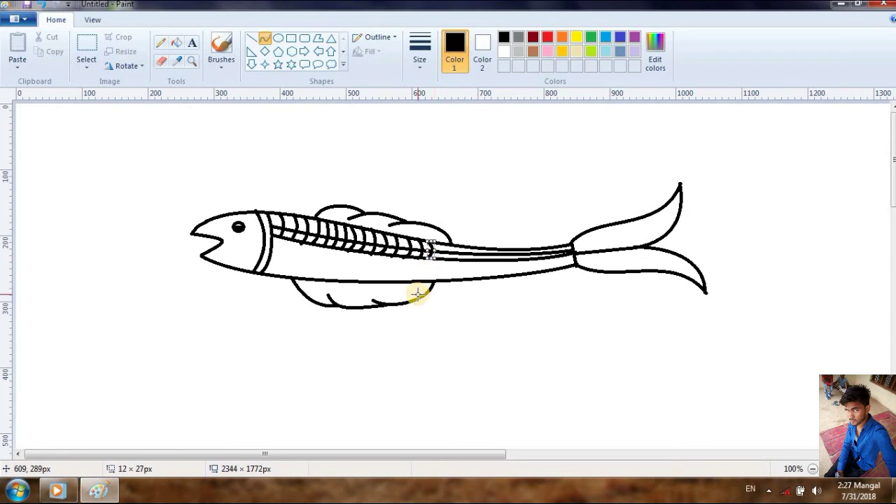
Draw three smaller scale curves around the dorsal fin's rear end, about 11 × 24, 12 × 27 and 11 × 19 px.
{"action": "left_click", "coordinate": [266, 37]}
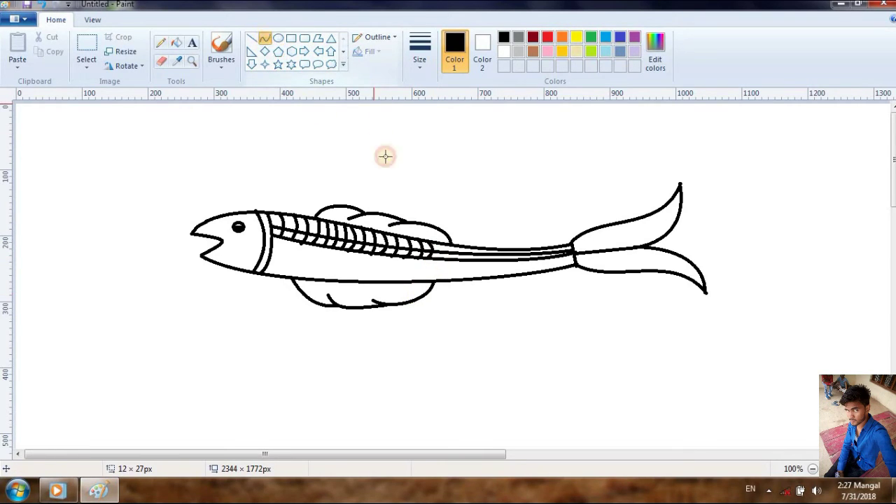
{"action": "mouse_move", "coordinate": [437, 250]}
{"action": "left_mouse_down"}
{"action": "mouse_move", "coordinate": [438, 259]}
{"action": "mouse_move", "coordinate": [447, 255]}
{"action": "left_mouse_up"}
{"action": "left_click", "coordinate": [266, 38]}
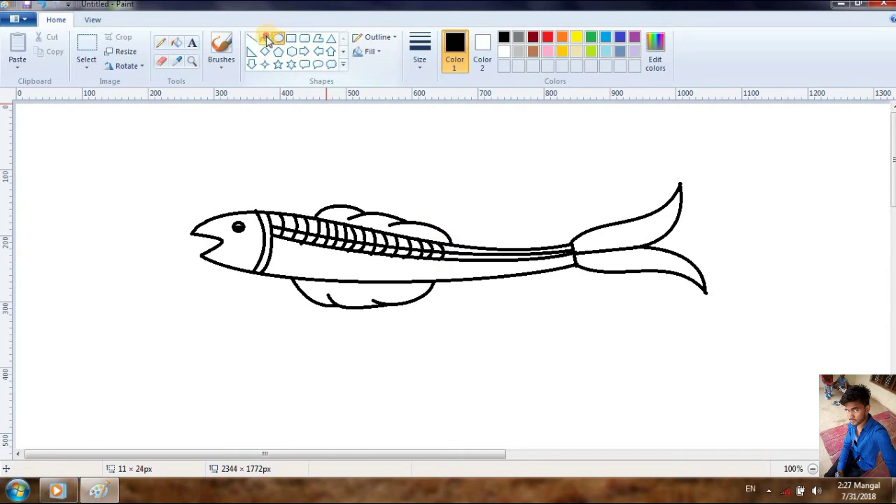
{"action": "mouse_move", "coordinate": [450, 242]}
{"action": "left_mouse_down"}
{"action": "mouse_move", "coordinate": [451, 257]}
{"action": "mouse_move", "coordinate": [456, 248]}
{"action": "left_mouse_up"}
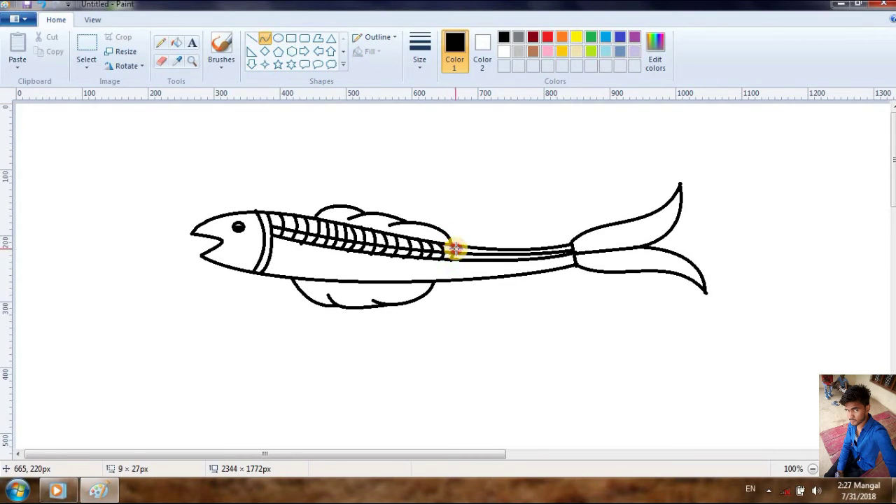
{"action": "left_click", "coordinate": [265, 38]}
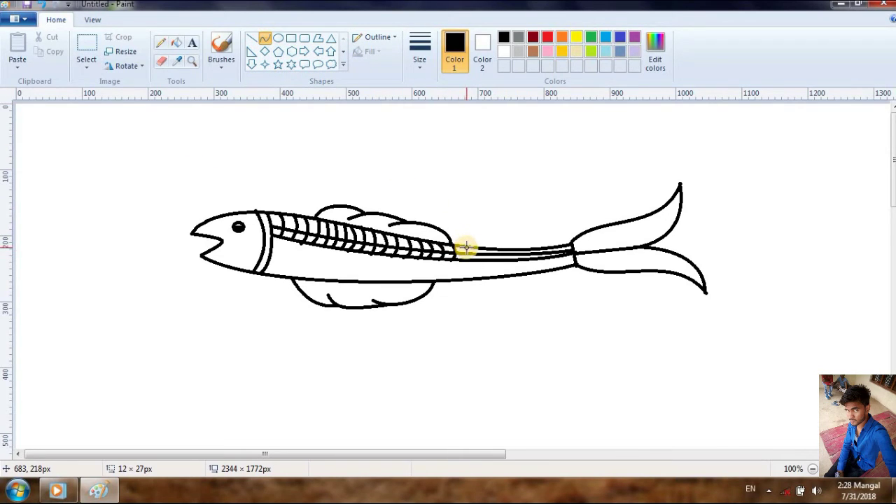
{"action": "left_click_drag", "start_coordinate": [465, 247], "coordinate": [467, 254]}
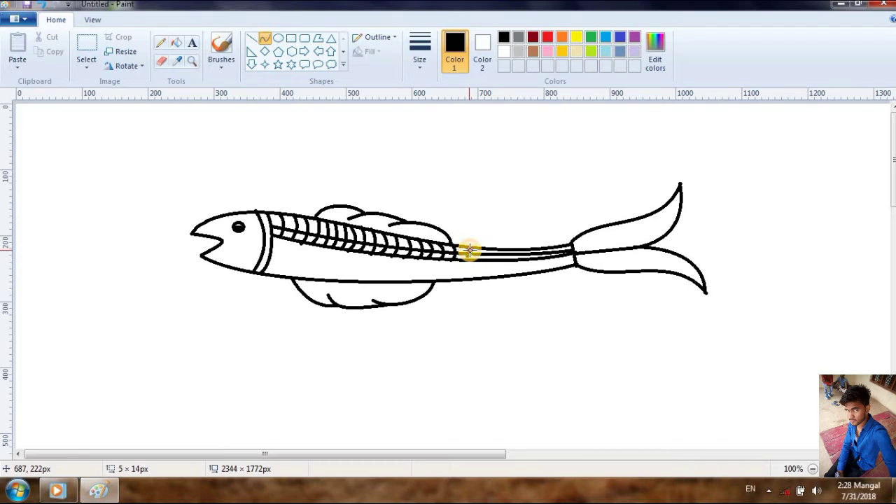
{"action": "left_click", "coordinate": [471, 254]}
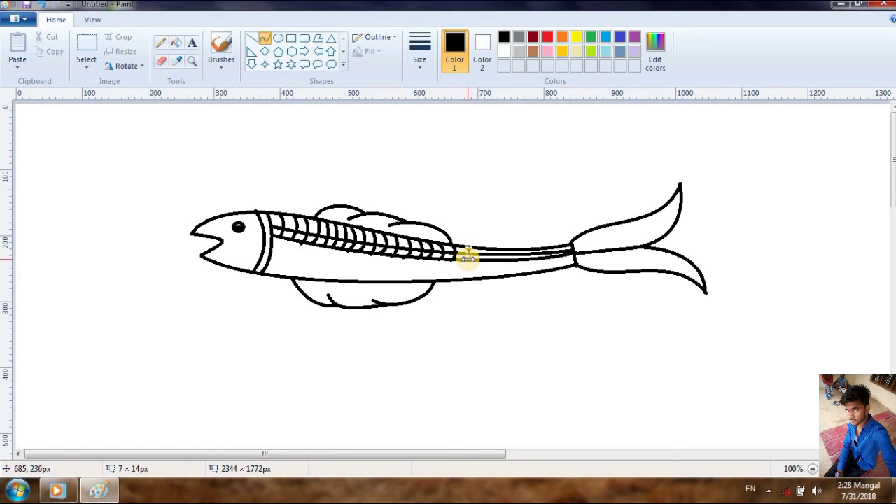
{"action": "left_click_drag", "start_coordinate": [472, 263], "coordinate": [462, 243]}
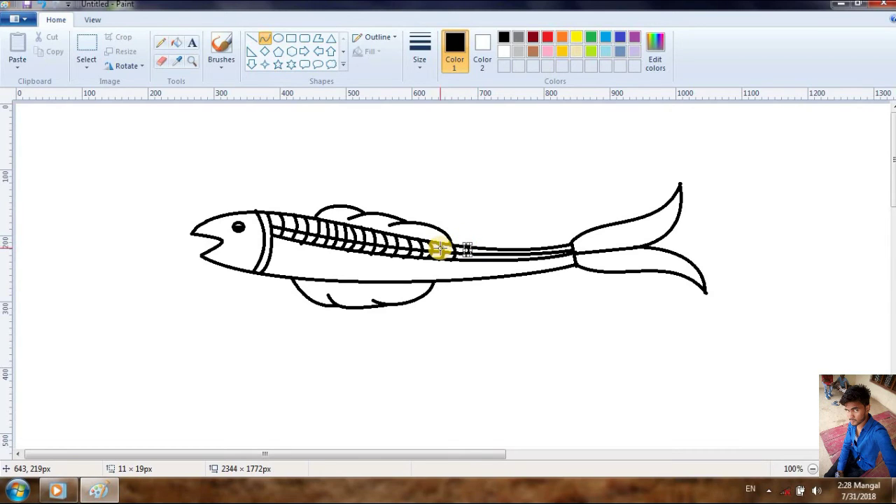
{"action": "left_click", "coordinate": [440, 248]}
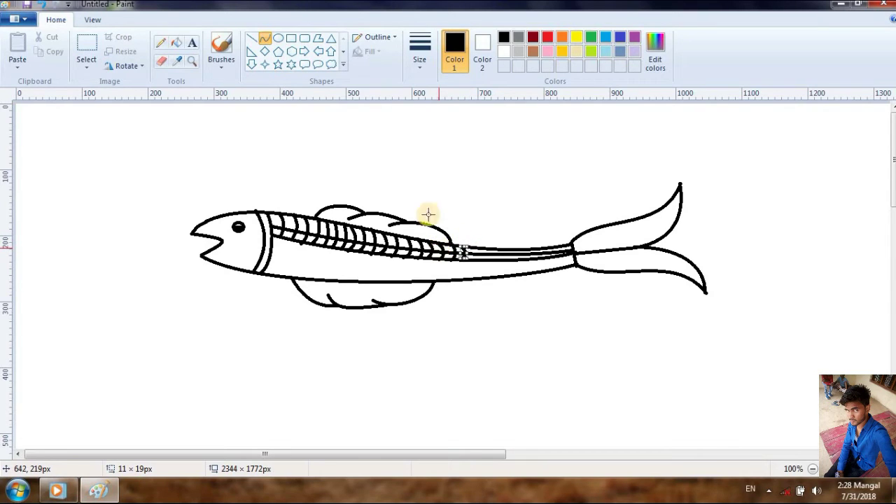
Finish the scale row behind the dorsal fin with two small curves, about 9 × 19 and 11 × 16 px.
{"action": "left_click", "coordinate": [266, 41]}
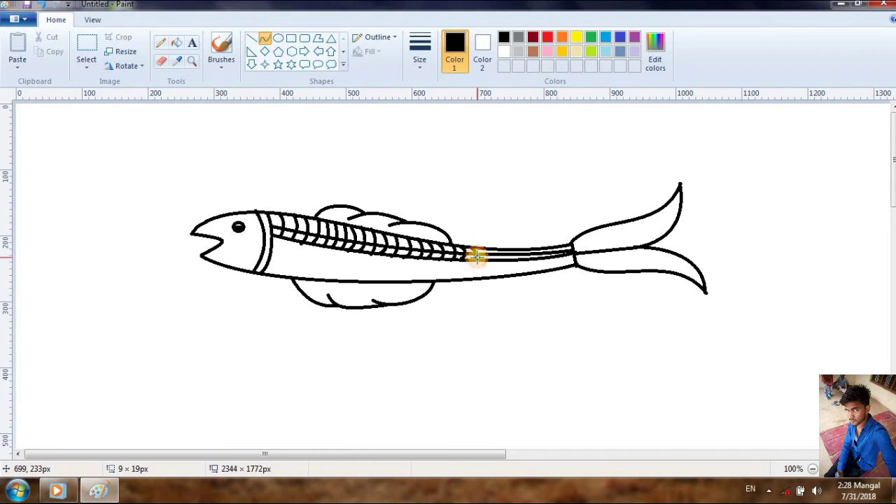
{"action": "left_click", "coordinate": [266, 40]}
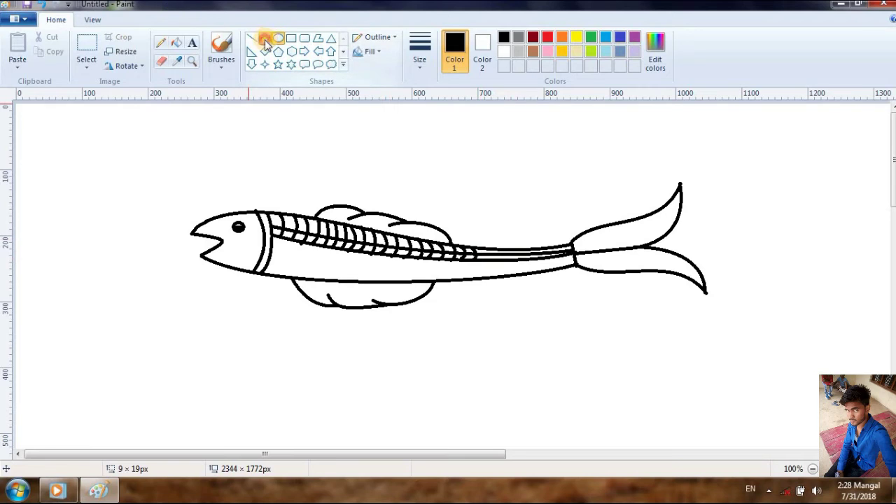
{"action": "left_click_drag", "start_coordinate": [483, 249], "coordinate": [485, 254]}
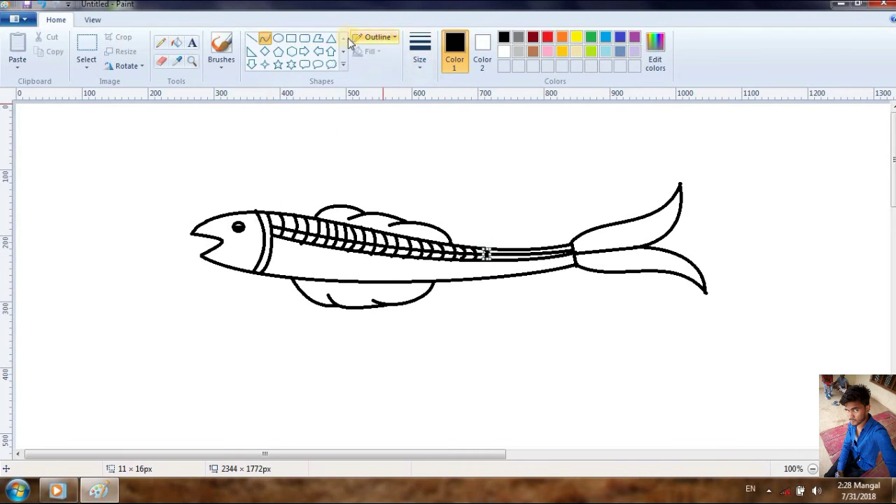
Draw a lengthwise curve about 263 × 41 px across the upper scales, from the rear gill curve toward the dorsal fin's rear end.
{"action": "left_click", "coordinate": [266, 40]}
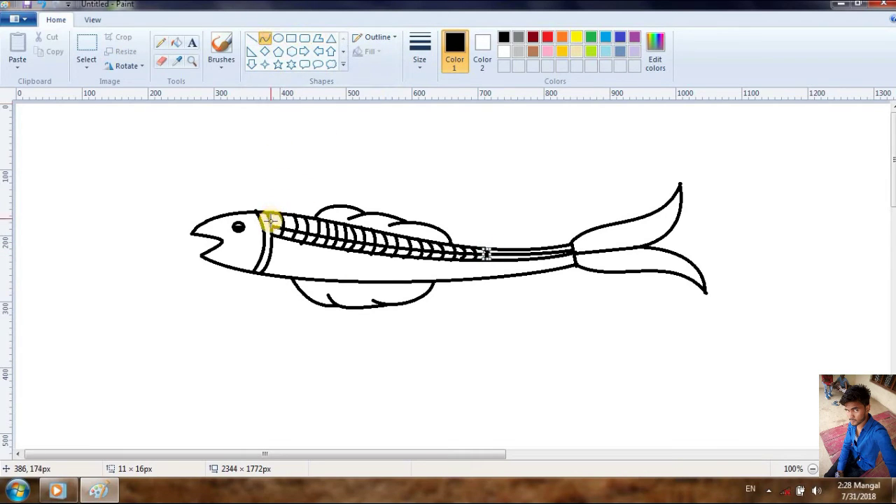
{"action": "left_click_drag", "start_coordinate": [283, 220], "coordinate": [443, 246]}
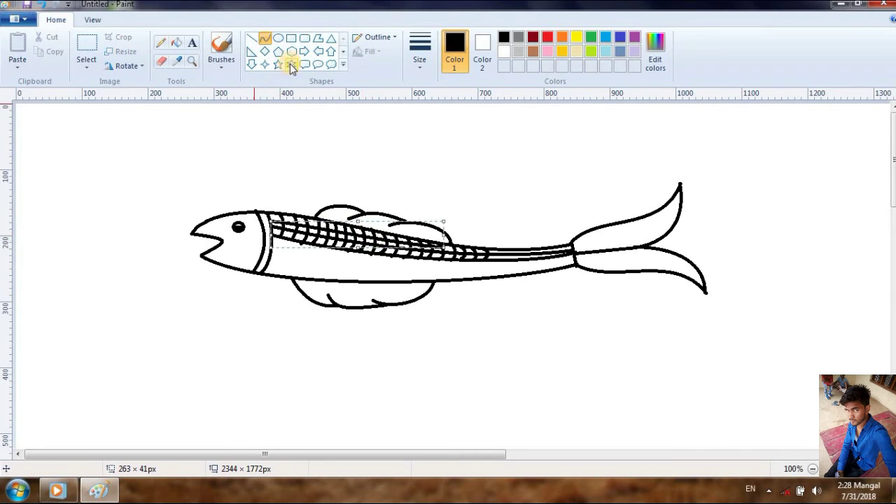
{"action": "left_click", "coordinate": [291, 38]}
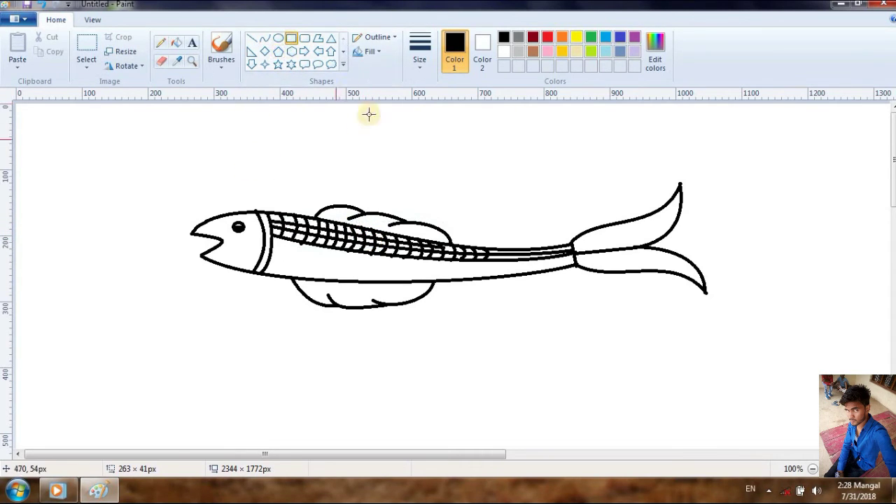
Start hatching the base of the upper tail lobe with three slanted lines, the first about 29 × 32 px, using the second-thinnest line width.
{"action": "left_click", "coordinate": [253, 39]}
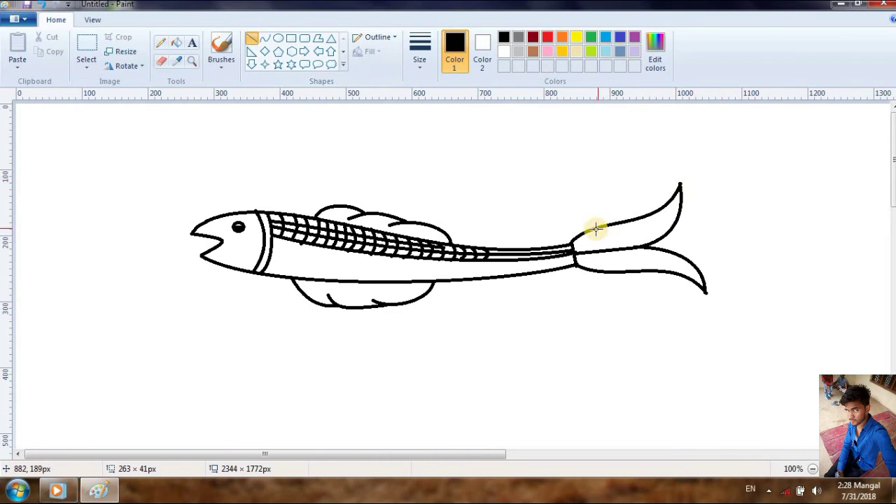
{"action": "left_click_drag", "start_coordinate": [594, 229], "coordinate": [577, 250]}
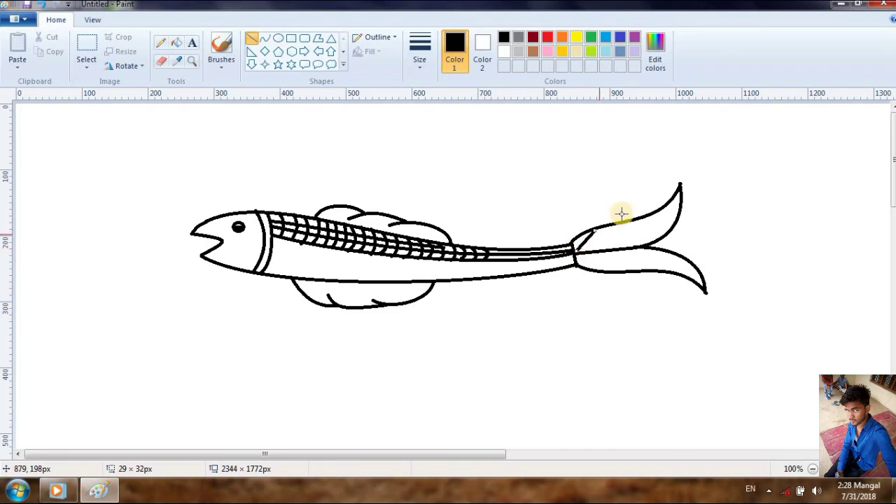
{"action": "left_click", "coordinate": [418, 54]}
{"action": "left_click", "coordinate": [419, 57]}
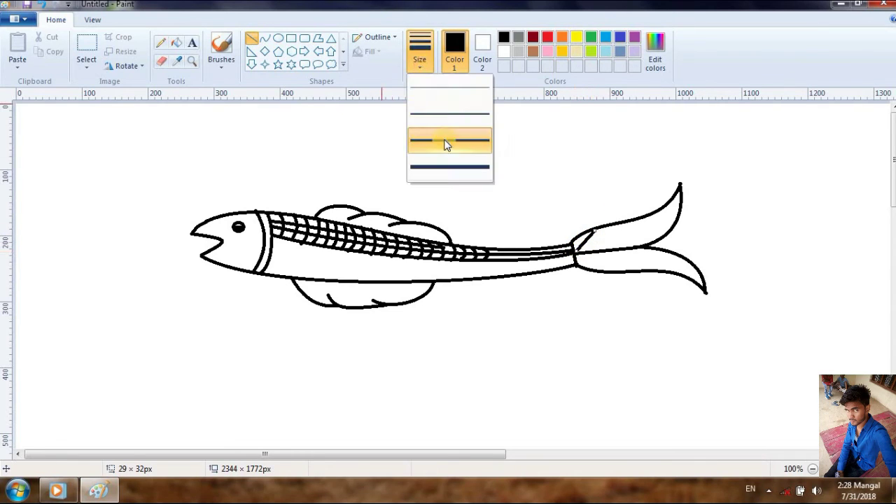
{"action": "left_click", "coordinate": [438, 113]}
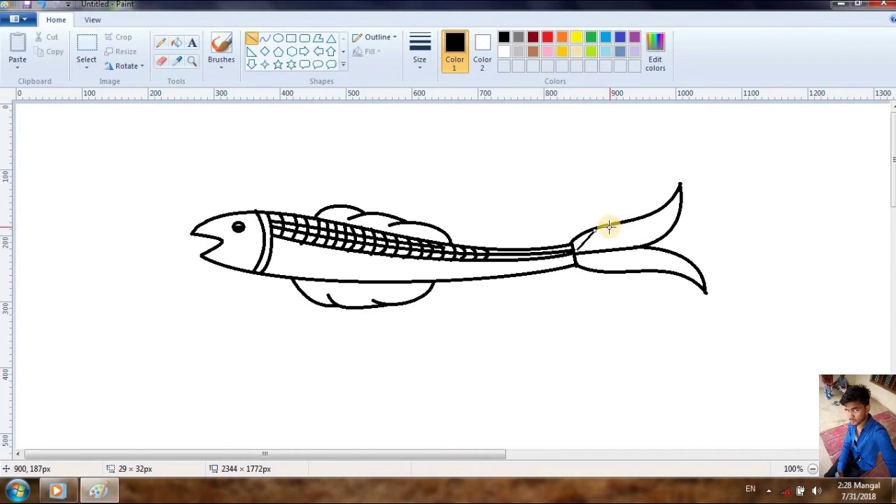
{"action": "left_click_drag", "start_coordinate": [609, 225], "coordinate": [586, 251]}
{"action": "left_click_drag", "start_coordinate": [619, 224], "coordinate": [597, 250]}
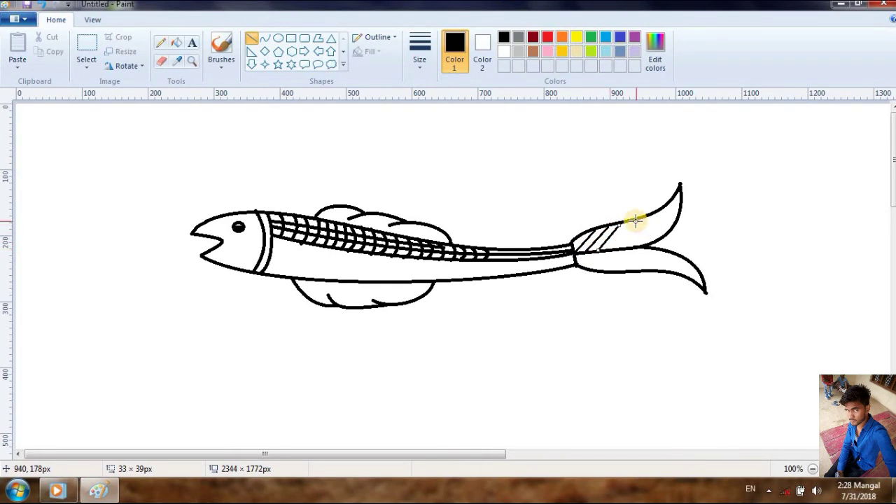
Hatch the middle of the upper tail lobe with slanted lines about 33 × 42, 37 × 48, 31 × 41 and 35 × 50 px.
{"action": "left_click_drag", "start_coordinate": [635, 221], "coordinate": [614, 248]}
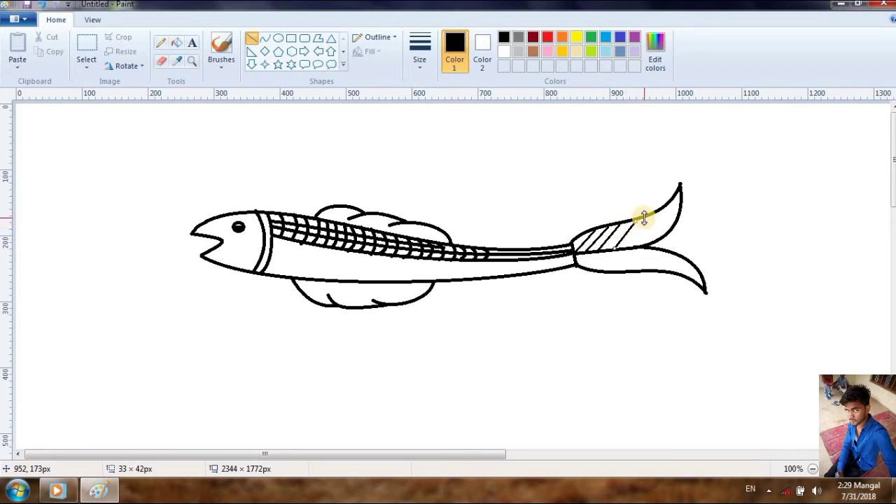
{"action": "left_click_drag", "start_coordinate": [645, 218], "coordinate": [624, 246]}
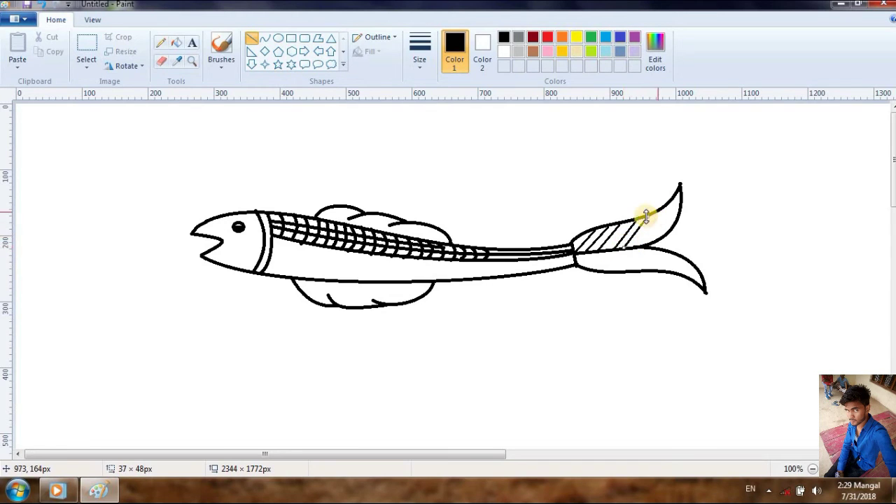
{"action": "left_click_drag", "start_coordinate": [626, 222], "coordinate": [607, 249]}
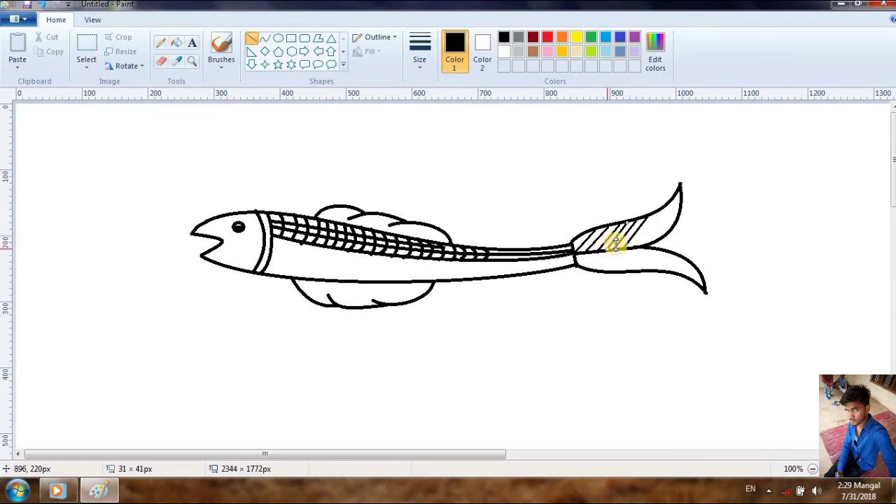
{"action": "left_click_drag", "start_coordinate": [654, 213], "coordinate": [644, 235]}
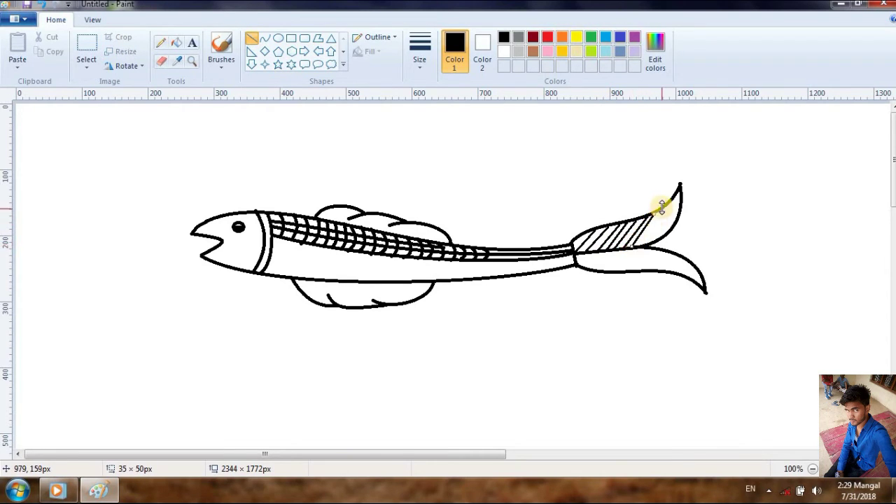
Finish hatching the upper tail lobe toward its tip with slanted lines, including ones about 33 × 51 and 24 × 41 px.
{"action": "left_click_drag", "start_coordinate": [676, 194], "coordinate": [644, 244]}
{"action": "left_click", "coordinate": [650, 187]}
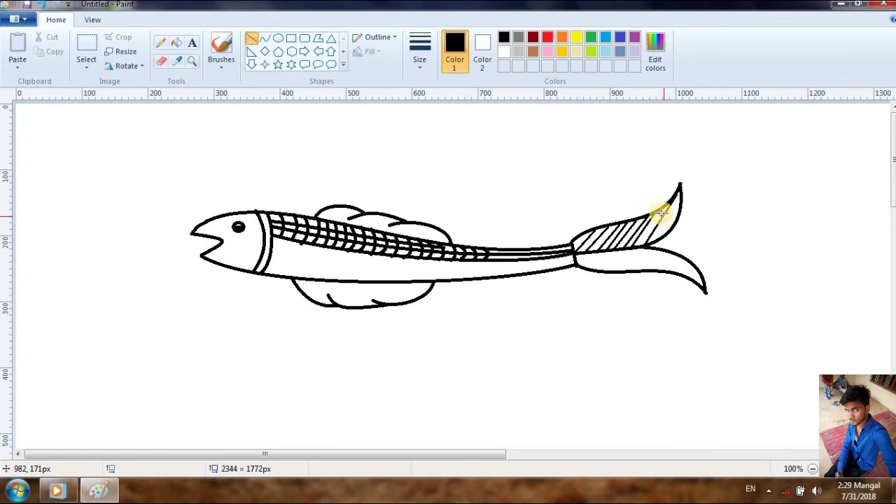
{"action": "left_click_drag", "start_coordinate": [660, 209], "coordinate": [640, 242]}
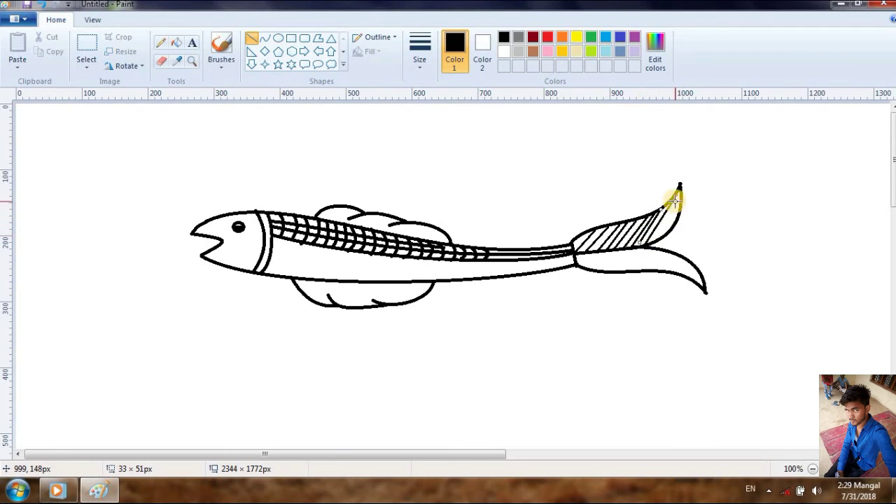
{"action": "mouse_move", "coordinate": [675, 199]}
{"action": "left_mouse_down"}
{"action": "mouse_move", "coordinate": [649, 240]}
{"action": "mouse_move", "coordinate": [679, 185]}
{"action": "left_mouse_up"}
{"action": "left_click", "coordinate": [635, 202]}
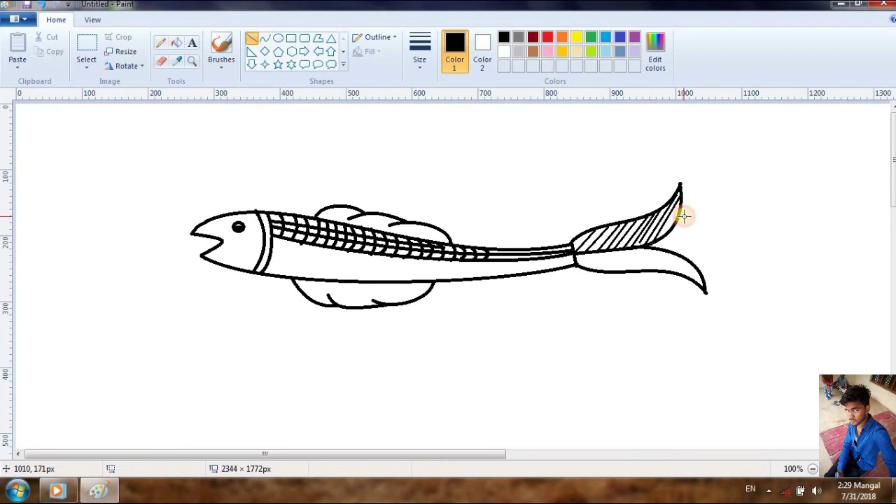
{"action": "left_click_drag", "start_coordinate": [678, 207], "coordinate": [662, 234]}
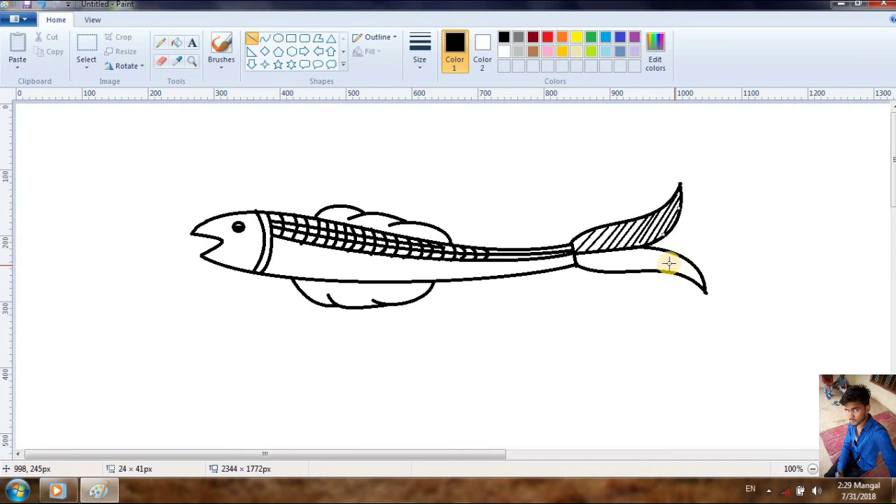
Hatch the lower tail lobe from its base outward with lines slanting down toward the tip, the first two about 35 × 24 and 36 × 28 px.
{"action": "left_click_drag", "start_coordinate": [591, 260], "coordinate": [599, 271]}
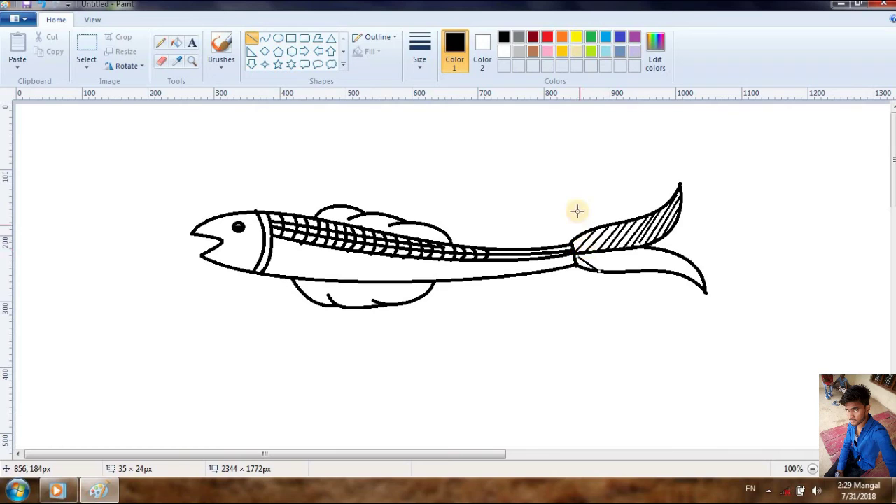
{"action": "left_click_drag", "start_coordinate": [584, 254], "coordinate": [609, 271]}
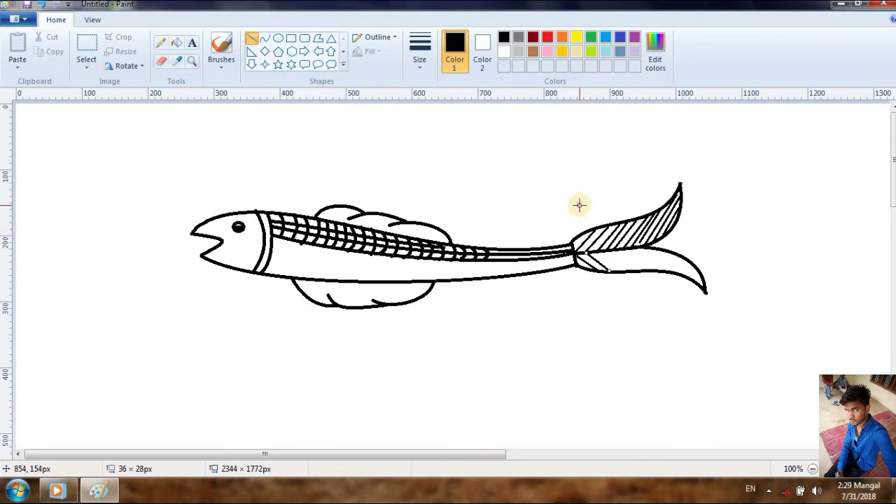
{"action": "left_click", "coordinate": [601, 258]}
{"action": "mouse_move", "coordinate": [597, 250]}
{"action": "left_mouse_down"}
{"action": "mouse_move", "coordinate": [619, 270]}
{"action": "mouse_move", "coordinate": [635, 273]}
{"action": "mouse_move", "coordinate": [634, 258]}
{"action": "mouse_move", "coordinate": [660, 269]}
{"action": "mouse_move", "coordinate": [660, 259]}
{"action": "mouse_move", "coordinate": [681, 276]}
{"action": "left_mouse_up"}
{"action": "left_click", "coordinate": [608, 252]}
{"action": "left_click", "coordinate": [552, 208]}
{"action": "left_click", "coordinate": [503, 190]}
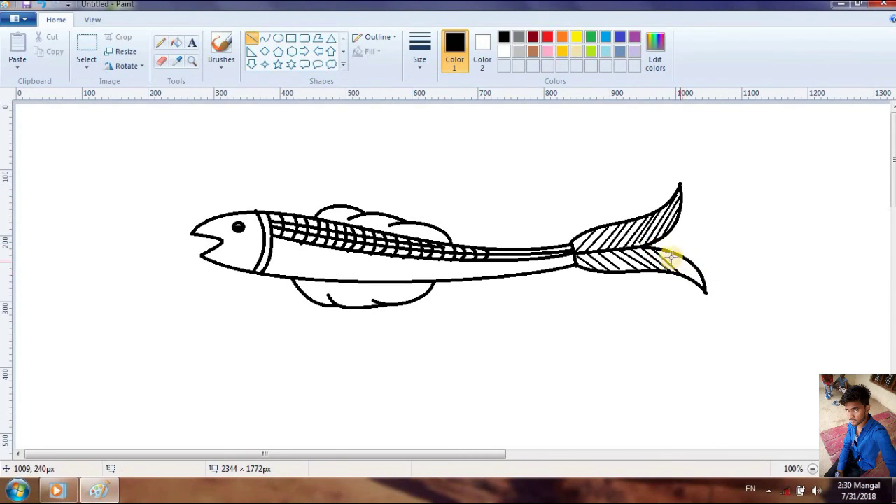
Hatch the lower tail lobe's tip with lines including about 50 × 57 and 27 × 33 px, and add a 40 × 31 px line nearer its base.
{"action": "left_click_drag", "start_coordinate": [661, 248], "coordinate": [688, 276]}
{"action": "left_click", "coordinate": [532, 193]}
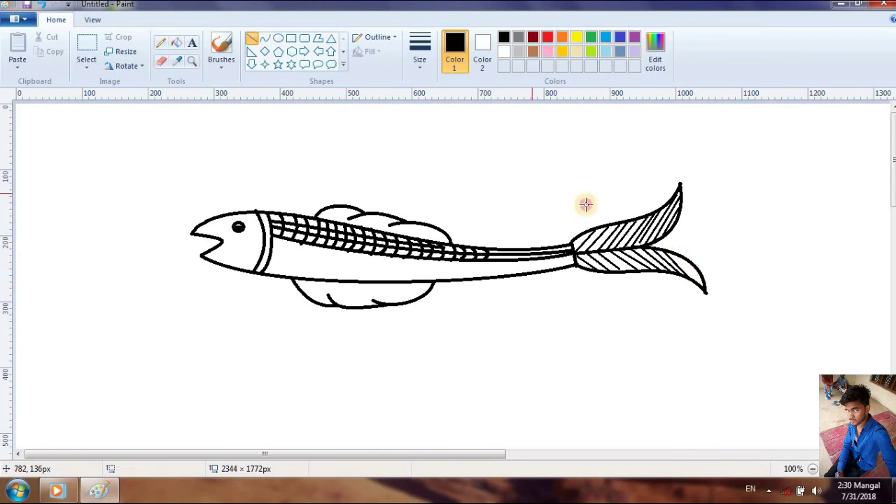
{"action": "left_click_drag", "start_coordinate": [673, 251], "coordinate": [707, 292]}
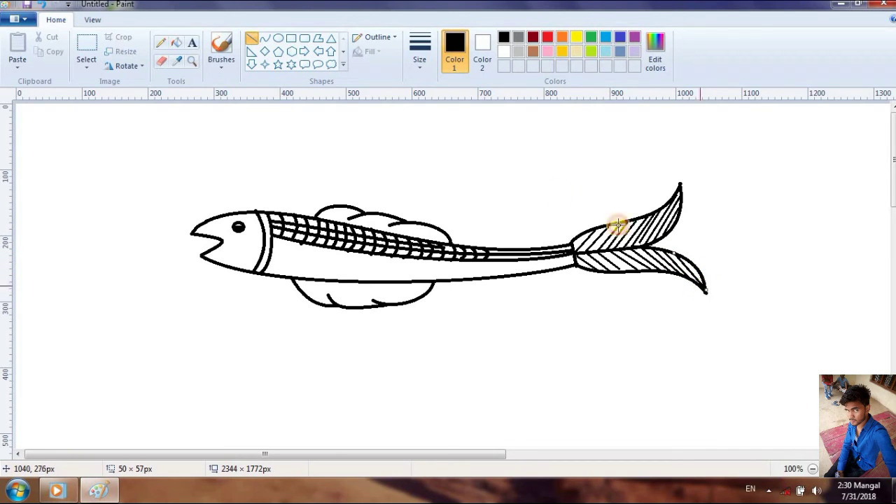
{"action": "left_click", "coordinate": [541, 180]}
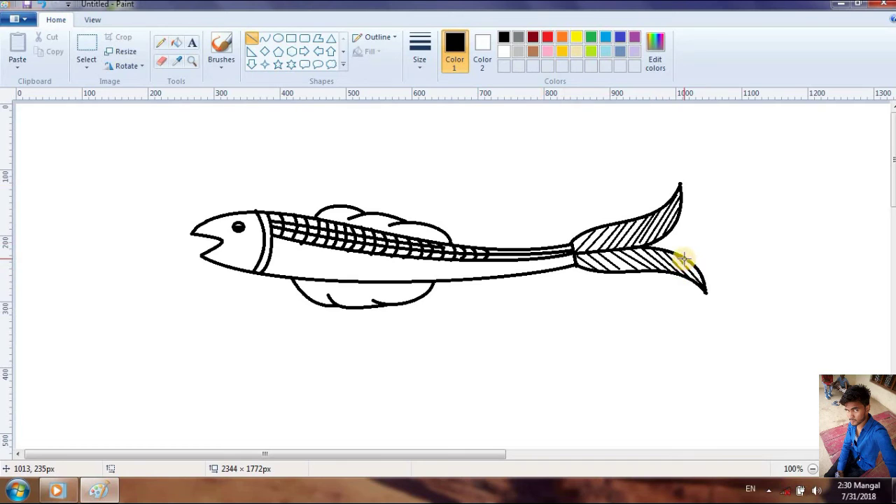
{"action": "left_click_drag", "start_coordinate": [683, 259], "coordinate": [700, 280]}
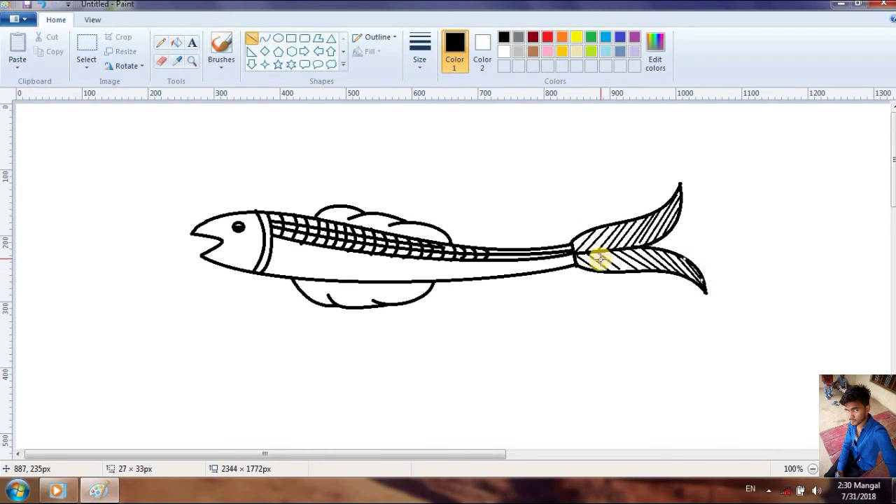
{"action": "left_click_drag", "start_coordinate": [606, 248], "coordinate": [630, 270]}
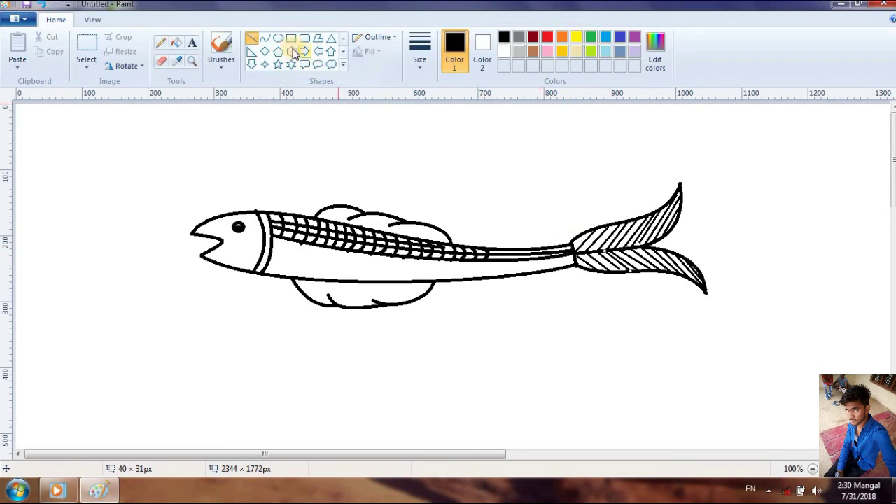
Extend the scale row behind the dorsal fin toward the tail with two small curves, about 8 × 18 and 7 × 16 px.
{"action": "left_click", "coordinate": [264, 39]}
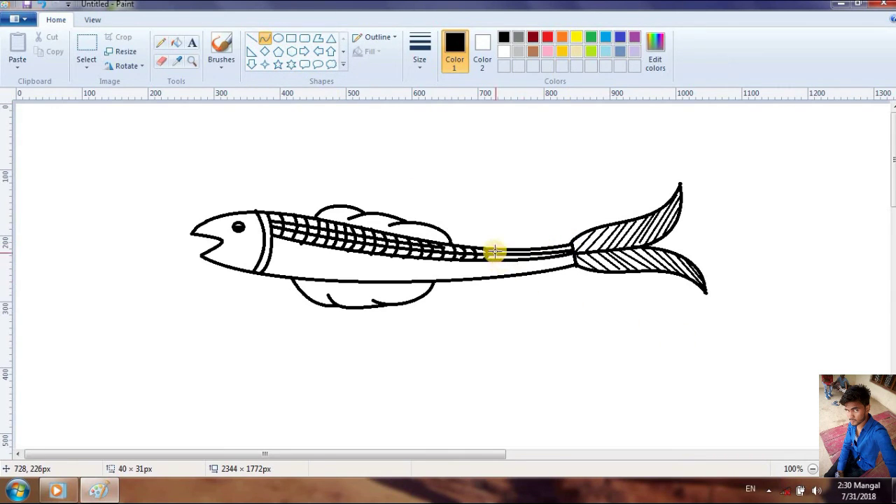
{"action": "left_click_drag", "start_coordinate": [492, 251], "coordinate": [494, 253]}
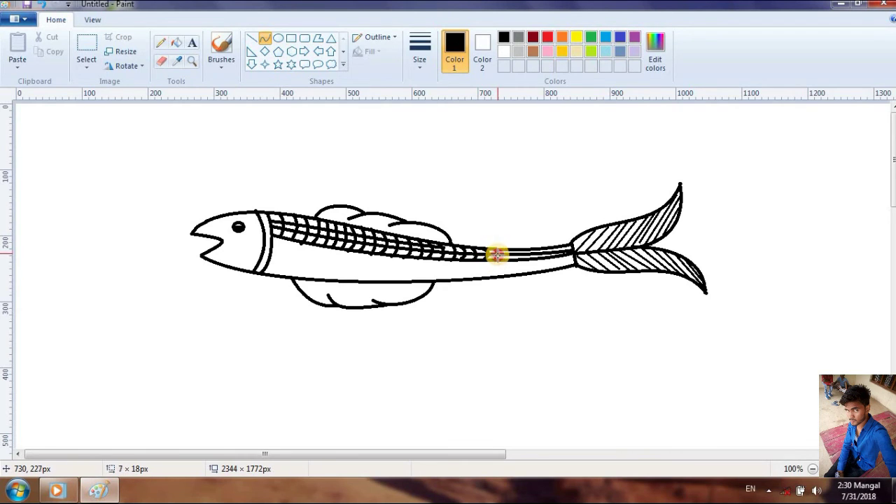
{"action": "left_click", "coordinate": [496, 254]}
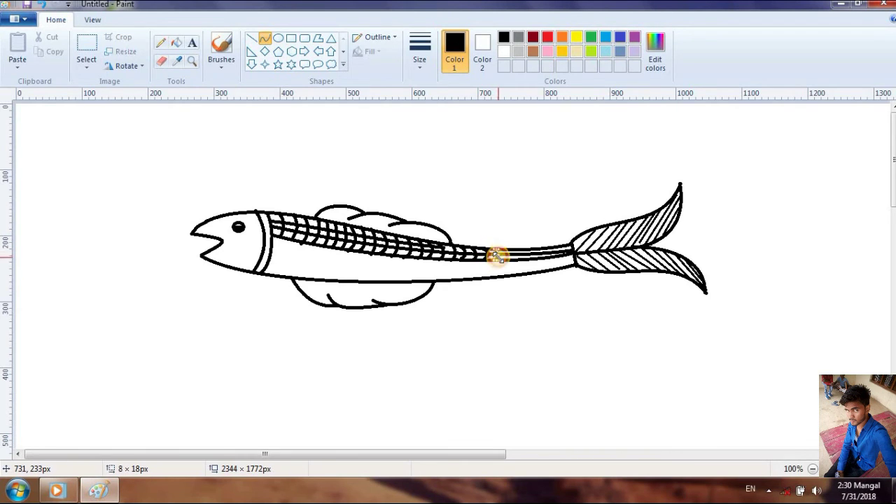
{"action": "left_click", "coordinate": [279, 39]}
{"action": "left_click", "coordinate": [262, 40]}
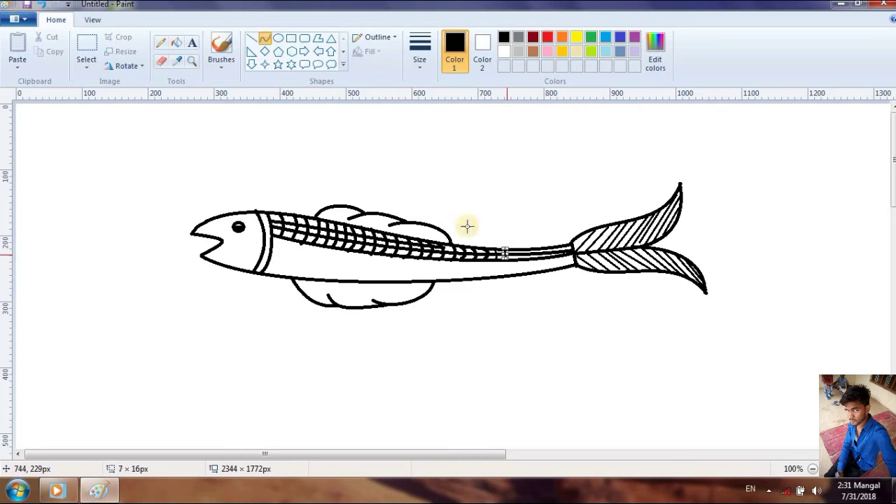
{"action": "left_click", "coordinate": [276, 39]}
{"action": "left_click", "coordinate": [265, 39]}
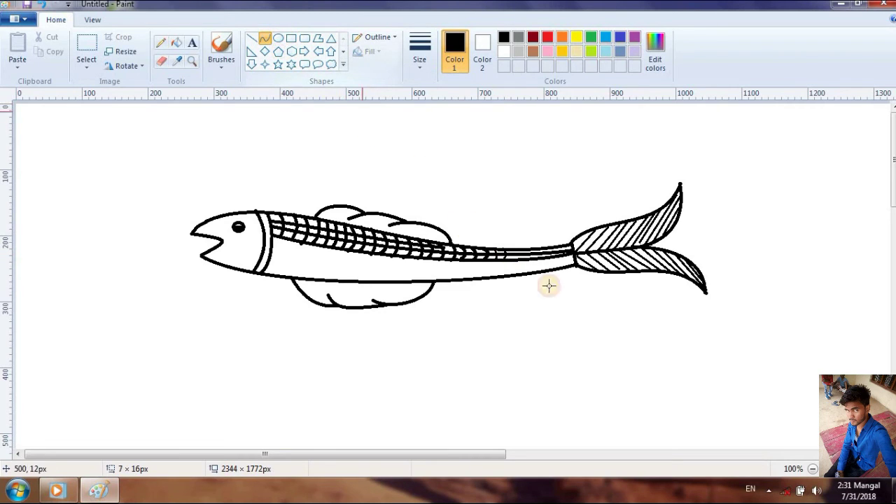
Add two more small scale curves midway along the narrow rear body band, about 11 × 20 and 9 × 16 px.
{"action": "mouse_move", "coordinate": [526, 250]}
{"action": "left_mouse_down"}
{"action": "mouse_move", "coordinate": [509, 249]}
{"action": "mouse_move", "coordinate": [518, 254]}
{"action": "left_mouse_up"}
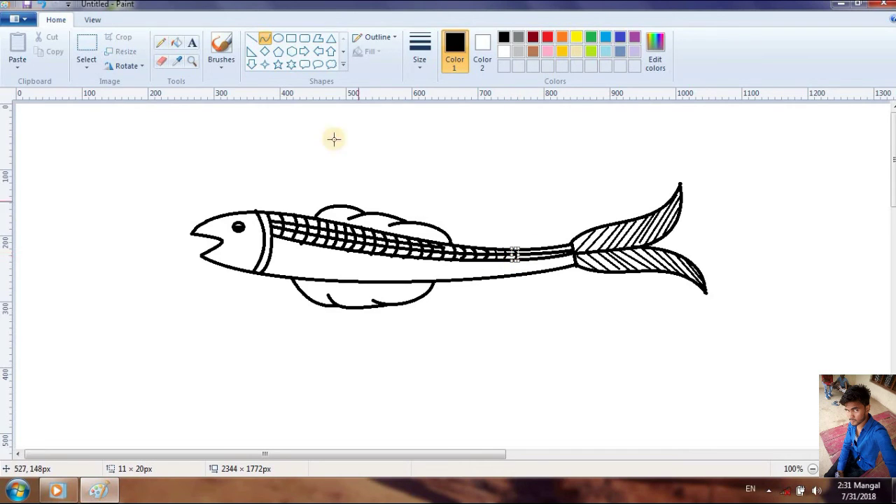
{"action": "left_click", "coordinate": [274, 41]}
{"action": "left_click", "coordinate": [265, 40]}
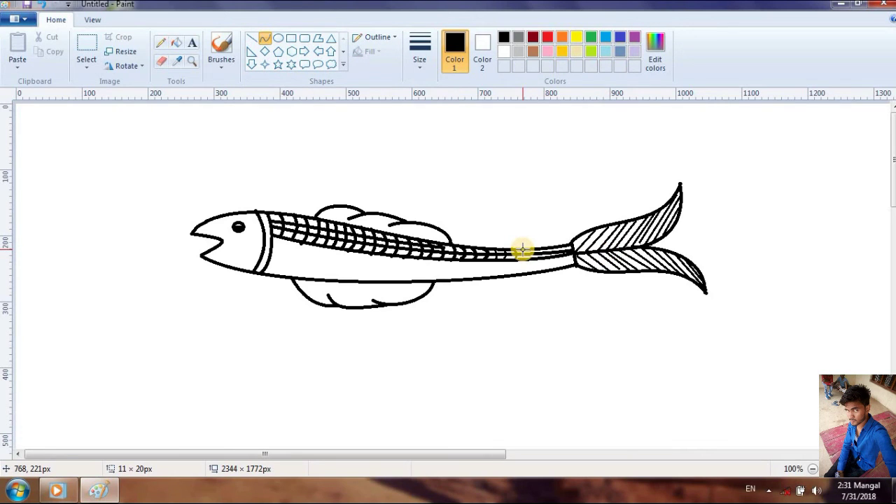
{"action": "left_click_drag", "start_coordinate": [522, 248], "coordinate": [523, 256]}
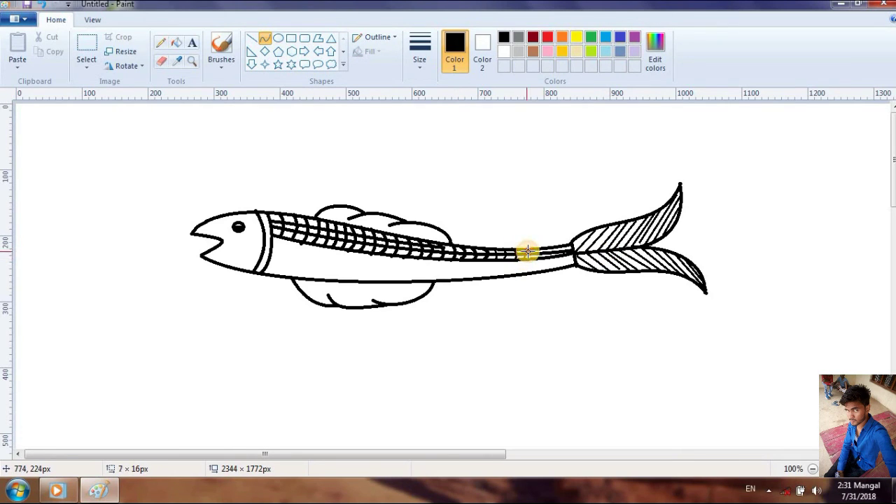
{"action": "left_click", "coordinate": [280, 39]}
{"action": "left_click", "coordinate": [265, 39]}
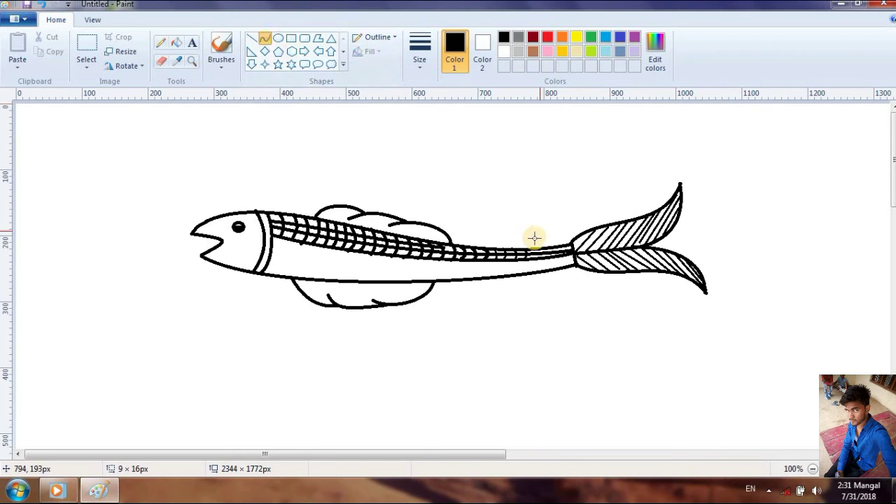
Complete the scale row up to the tail base with three small curves, about 10 × 17, 10 × 16 and 10 × 16 px.
{"action": "mouse_move", "coordinate": [532, 249]}
{"action": "left_mouse_down"}
{"action": "mouse_move", "coordinate": [536, 258]}
{"action": "mouse_move", "coordinate": [533, 250]}
{"action": "left_mouse_up"}
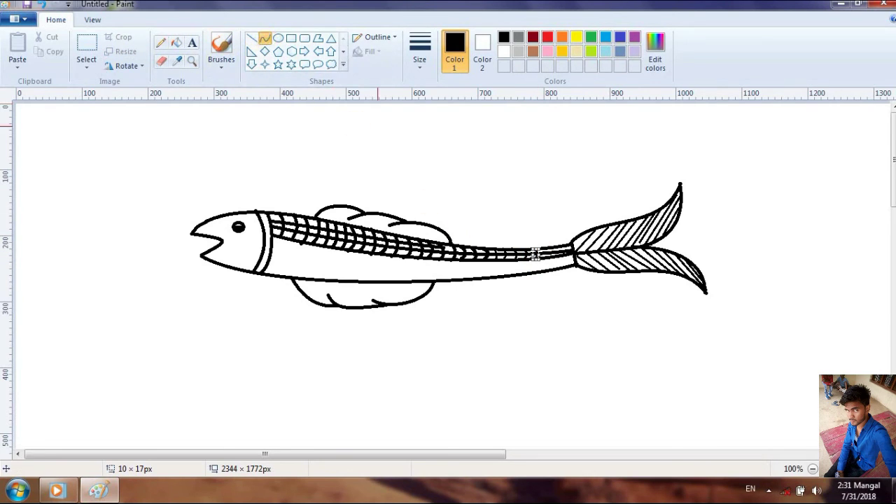
{"action": "left_click", "coordinate": [262, 39]}
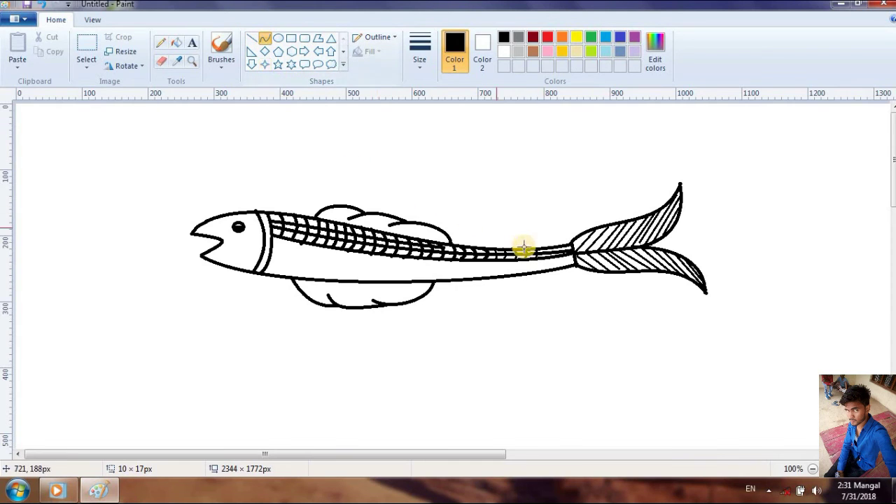
{"action": "left_click_drag", "start_coordinate": [546, 248], "coordinate": [552, 253]}
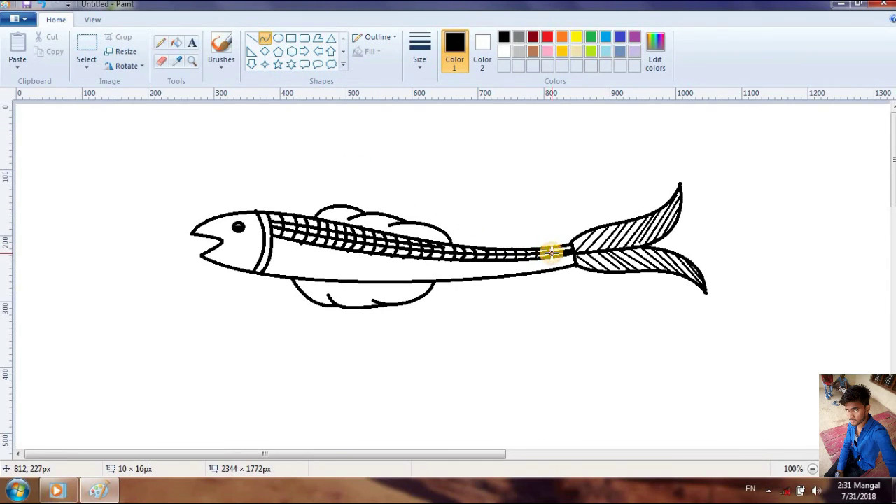
{"action": "left_click", "coordinate": [264, 39]}
{"action": "left_click", "coordinate": [551, 245]}
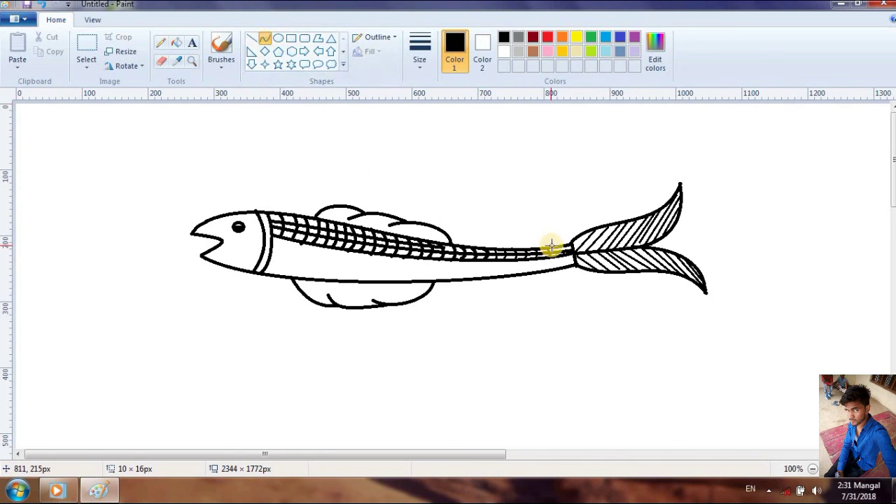
{"action": "left_click_drag", "start_coordinate": [556, 246], "coordinate": [562, 252]}
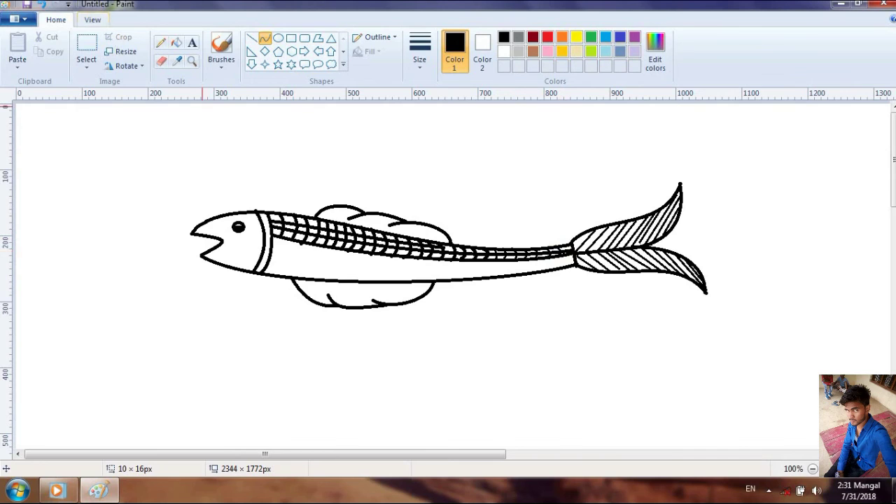
Add a 12 × 16 px scale curve near the tail base and a 22 × 12 px curve stroke inside the belly fin's rear end.
{"action": "left_click", "coordinate": [265, 42]}
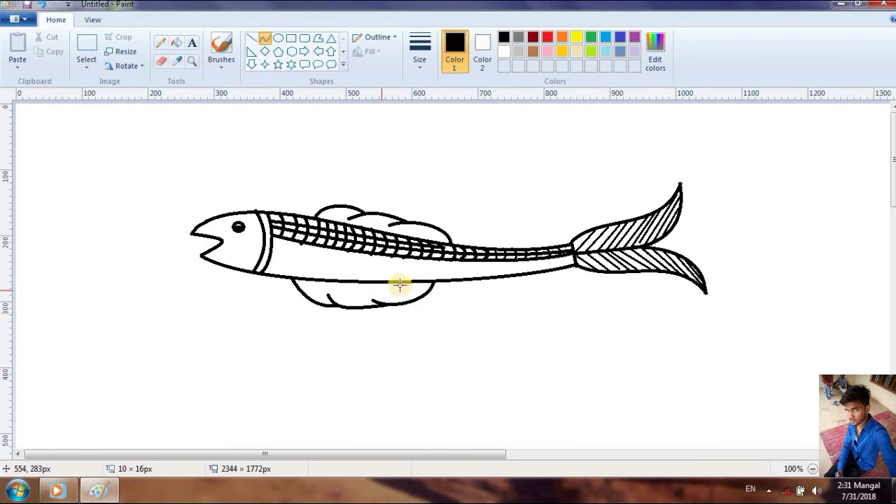
{"action": "left_click_drag", "start_coordinate": [417, 281], "coordinate": [562, 248]}
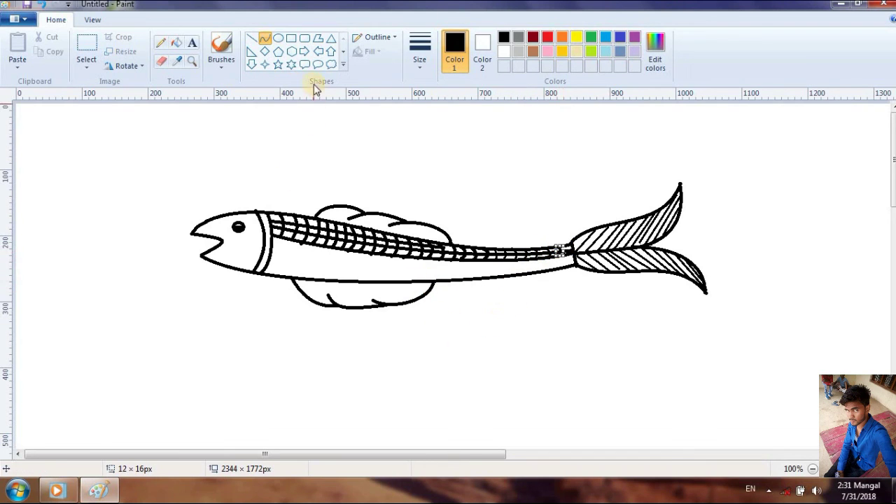
{"action": "left_click", "coordinate": [265, 42]}
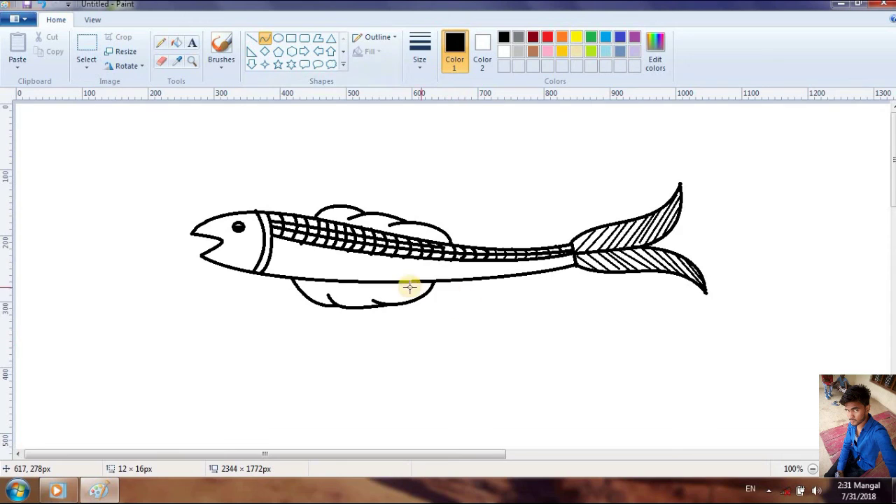
{"action": "left_click_drag", "start_coordinate": [413, 280], "coordinate": [425, 285]}
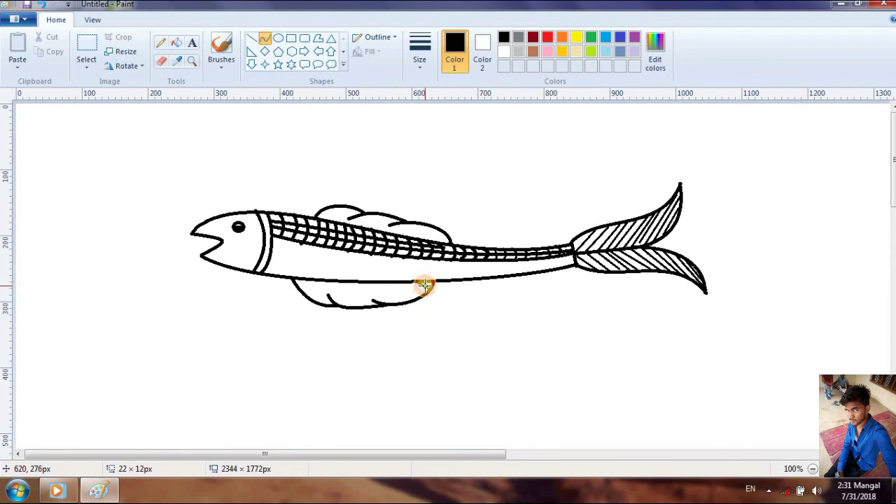
Hatch the rest of the belly fin with parallel diagonal lines, including ones of 35 × 35, 38 × 38, 40 × 40 and 42 × 42 px.
{"action": "left_click", "coordinate": [249, 39]}
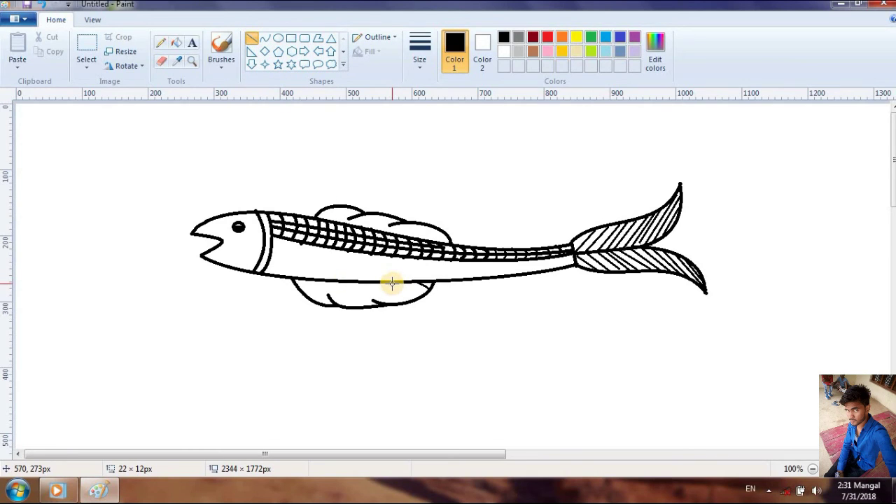
{"action": "mouse_move", "coordinate": [403, 290]}
{"action": "left_mouse_down"}
{"action": "mouse_move", "coordinate": [424, 290]}
{"action": "mouse_move", "coordinate": [382, 282]}
{"action": "mouse_move", "coordinate": [402, 296]}
{"action": "mouse_move", "coordinate": [374, 280]}
{"action": "mouse_move", "coordinate": [399, 304]}
{"action": "left_mouse_up"}
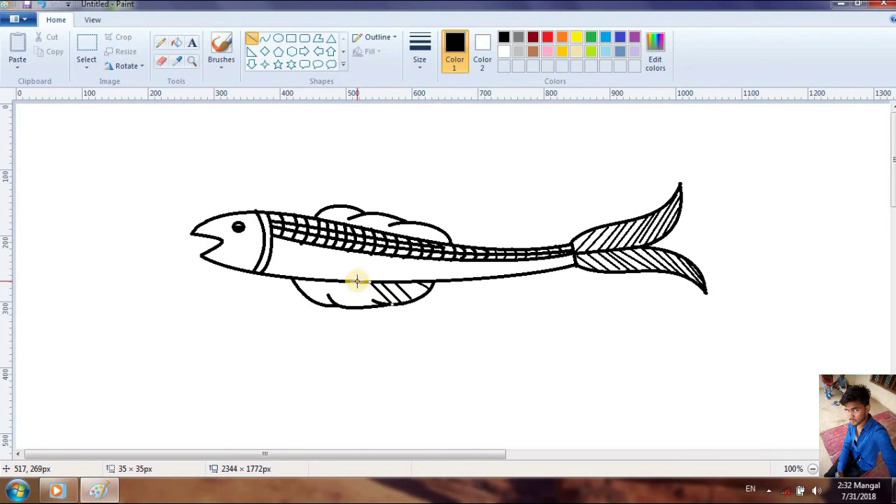
{"action": "left_click_drag", "start_coordinate": [357, 281], "coordinate": [384, 306]}
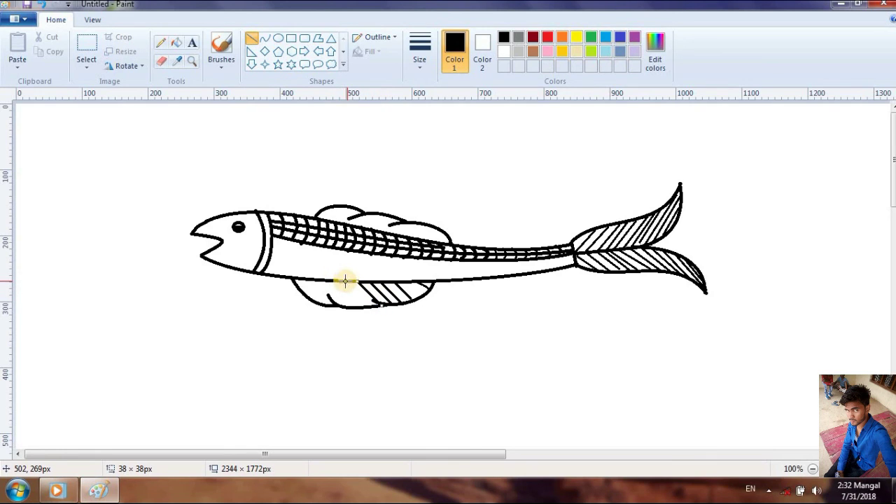
{"action": "mouse_move", "coordinate": [345, 281]}
{"action": "left_mouse_down"}
{"action": "mouse_move", "coordinate": [371, 301]}
{"action": "mouse_move", "coordinate": [340, 284]}
{"action": "mouse_move", "coordinate": [360, 304]}
{"action": "left_mouse_up"}
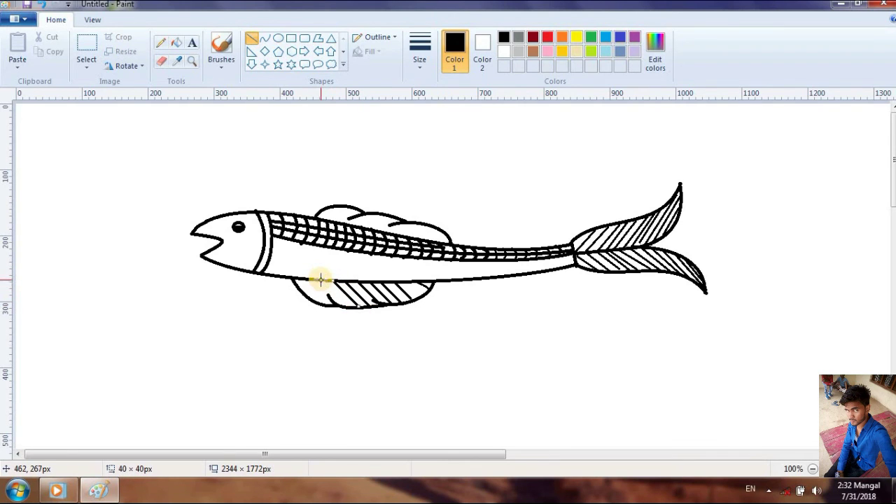
{"action": "left_click_drag", "start_coordinate": [320, 280], "coordinate": [350, 308]}
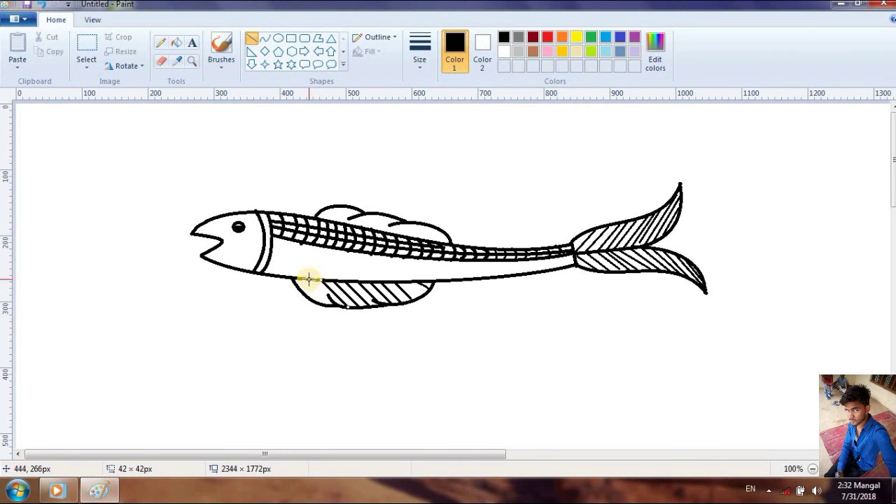
{"action": "mouse_move", "coordinate": [308, 279]}
{"action": "left_mouse_down"}
{"action": "mouse_move", "coordinate": [336, 296]}
{"action": "mouse_move", "coordinate": [314, 288]}
{"action": "mouse_move", "coordinate": [327, 299]}
{"action": "left_mouse_up"}
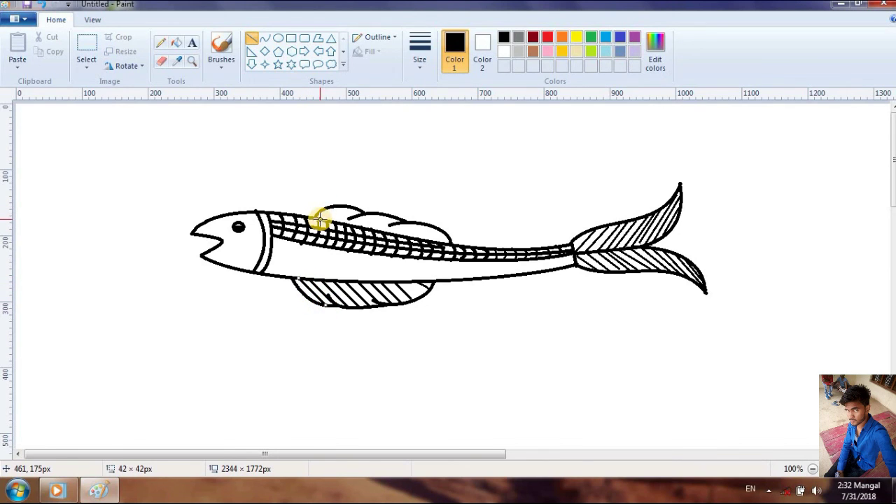
Hatch the dorsal fin's front and middle lobes with slanted lines, including ones of about 21 × 21, 18 × 18 and 20 × 20 px.
{"action": "mouse_move", "coordinate": [320, 219]}
{"action": "left_mouse_down"}
{"action": "mouse_move", "coordinate": [346, 203]}
{"action": "mouse_move", "coordinate": [328, 218]}
{"action": "mouse_move", "coordinate": [359, 211]}
{"action": "mouse_move", "coordinate": [354, 227]}
{"action": "mouse_move", "coordinate": [370, 212]}
{"action": "mouse_move", "coordinate": [373, 224]}
{"action": "mouse_move", "coordinate": [383, 216]}
{"action": "mouse_move", "coordinate": [380, 227]}
{"action": "mouse_move", "coordinate": [390, 217]}
{"action": "left_mouse_up"}
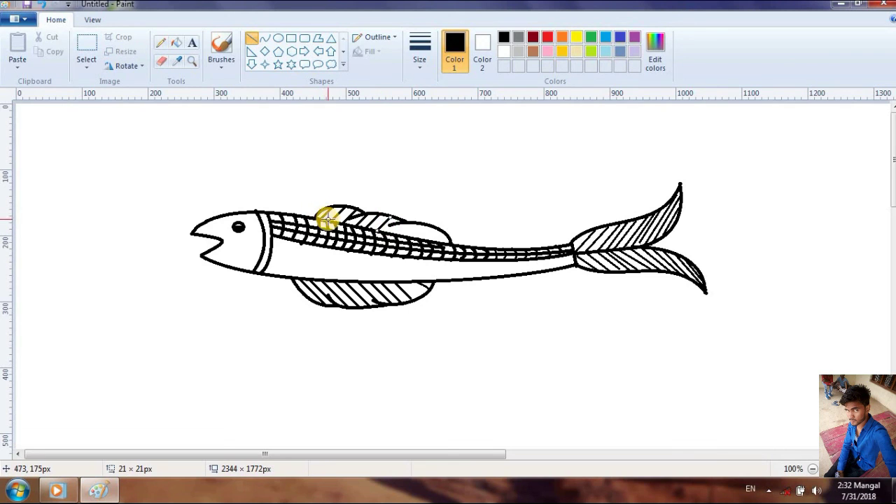
{"action": "mouse_move", "coordinate": [327, 212]}
{"action": "left_mouse_down"}
{"action": "mouse_move", "coordinate": [340, 202]}
{"action": "mouse_move", "coordinate": [350, 210]}
{"action": "left_mouse_up"}
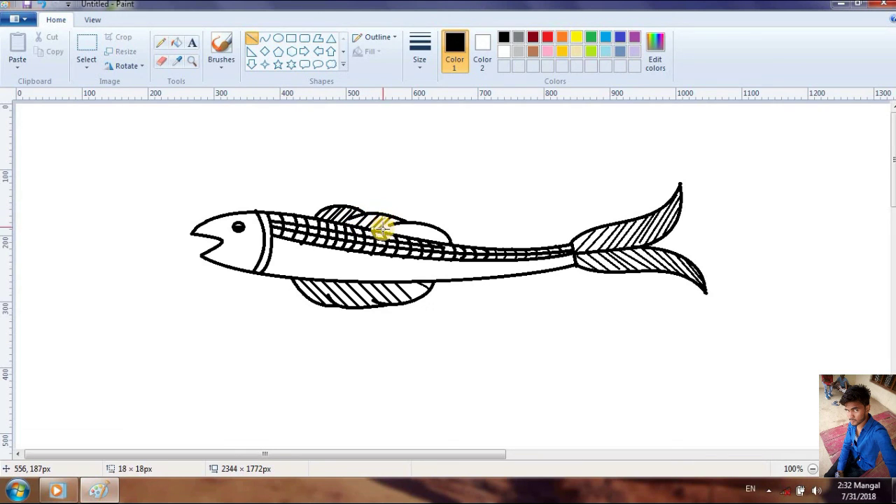
{"action": "left_click_drag", "start_coordinate": [384, 232], "coordinate": [395, 217]}
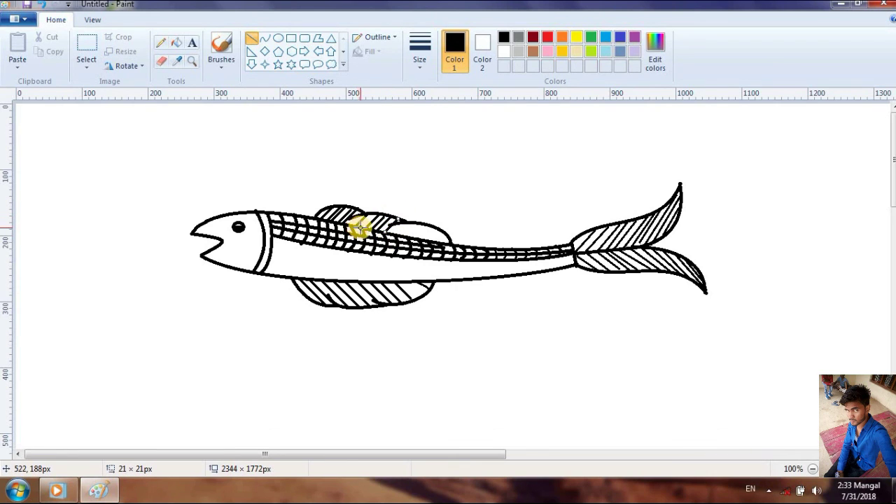
{"action": "left_click_drag", "start_coordinate": [360, 226], "coordinate": [374, 214]}
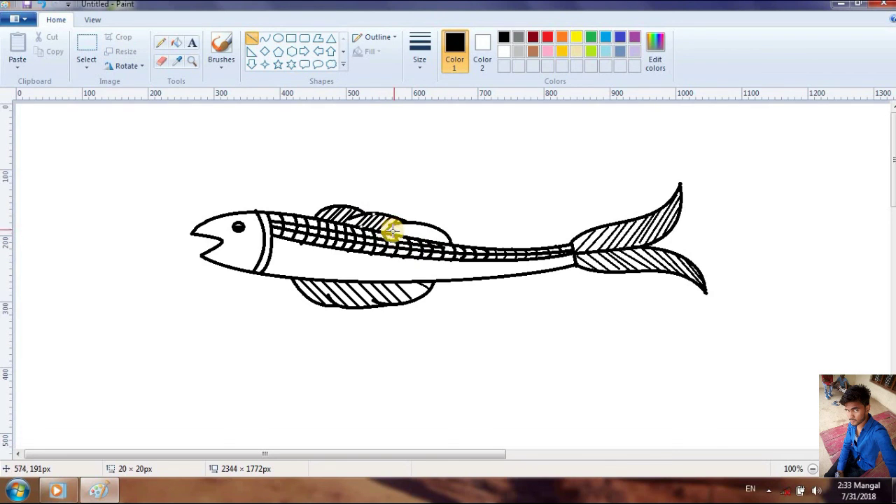
Hatch the dorsal fin's rear lobe with slanted lines, including ones of about 17 × 17, 9 × 9 and 10 × 10 px.
{"action": "left_click_drag", "start_coordinate": [392, 235], "coordinate": [402, 224]}
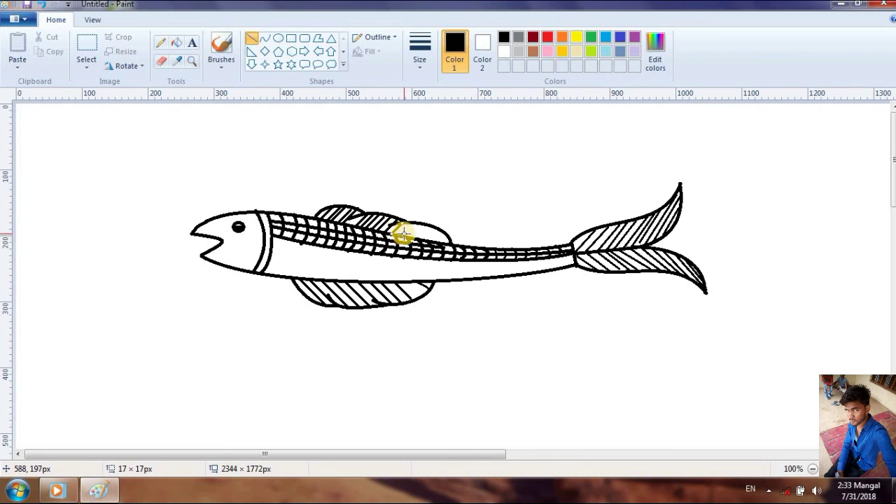
{"action": "mouse_move", "coordinate": [404, 234]}
{"action": "left_mouse_down"}
{"action": "mouse_move", "coordinate": [427, 224]}
{"action": "mouse_move", "coordinate": [427, 236]}
{"action": "mouse_move", "coordinate": [448, 238]}
{"action": "left_mouse_up"}
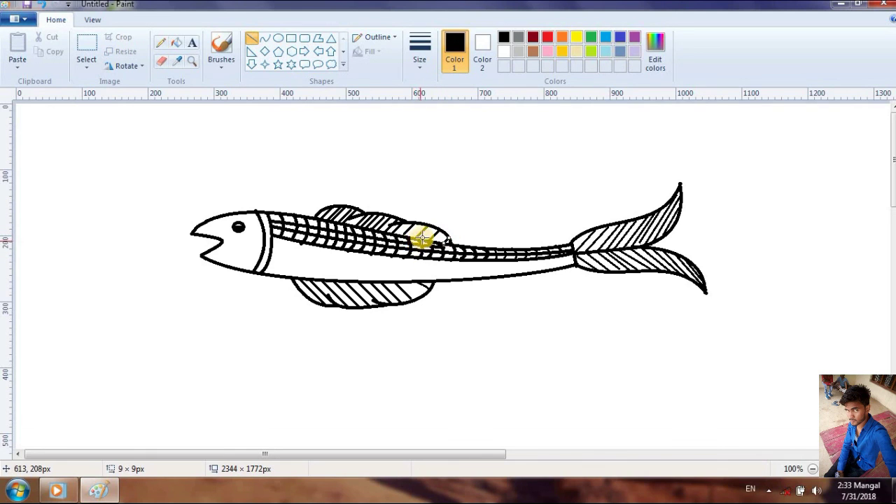
{"action": "mouse_move", "coordinate": [423, 240]}
{"action": "left_mouse_down"}
{"action": "mouse_move", "coordinate": [426, 230]}
{"action": "mouse_move", "coordinate": [412, 235]}
{"action": "mouse_move", "coordinate": [421, 225]}
{"action": "mouse_move", "coordinate": [405, 226]}
{"action": "mouse_move", "coordinate": [445, 236]}
{"action": "left_mouse_up"}
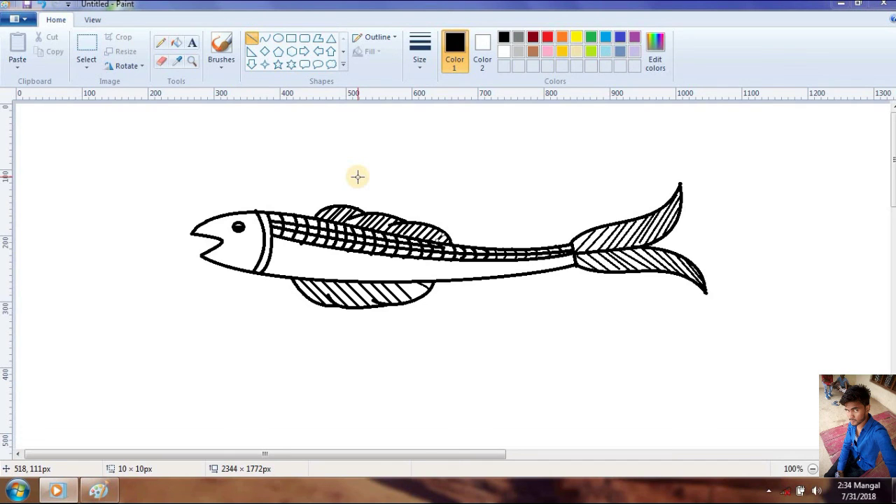
Try to fill the band between the two gill curves with short cross lines, including ones of about 16 × 2 and 14 × 1 px.
{"action": "left_click", "coordinate": [252, 38]}
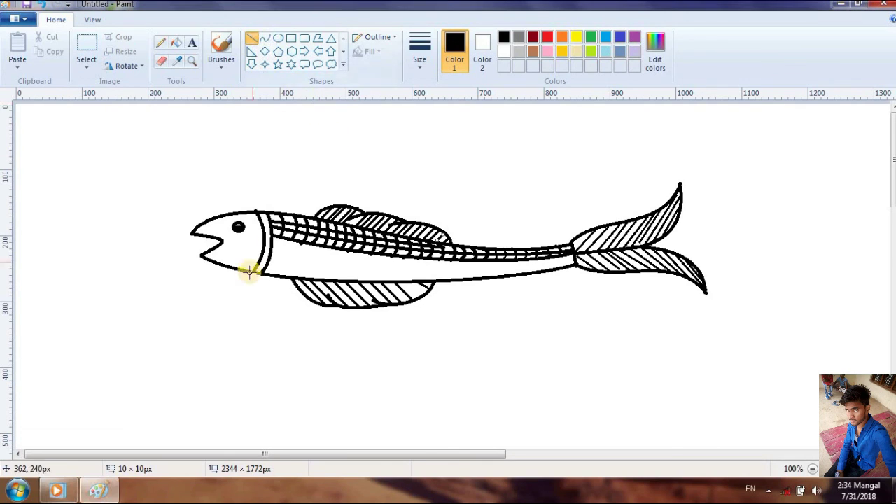
{"action": "left_click_drag", "start_coordinate": [257, 216], "coordinate": [267, 215]}
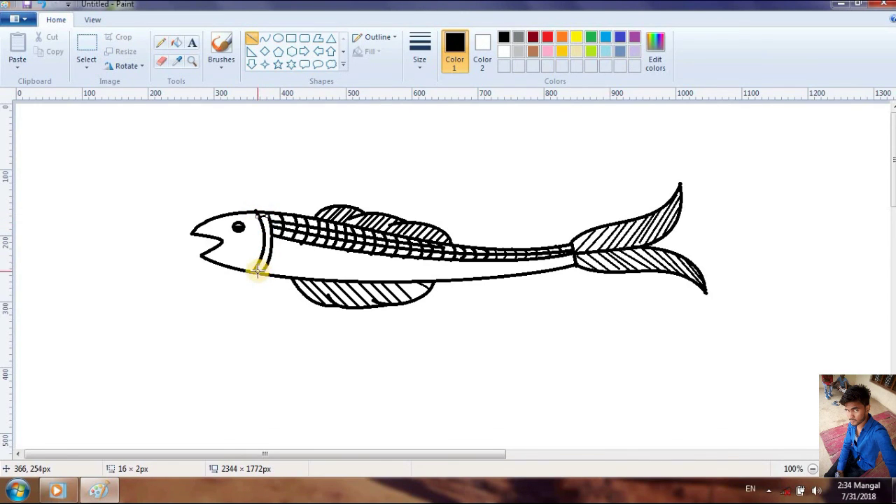
{"action": "mouse_move", "coordinate": [255, 267]}
{"action": "left_mouse_down"}
{"action": "mouse_move", "coordinate": [265, 266]}
{"action": "mouse_move", "coordinate": [259, 217]}
{"action": "mouse_move", "coordinate": [265, 244]}
{"action": "mouse_move", "coordinate": [270, 224]}
{"action": "mouse_move", "coordinate": [272, 259]}
{"action": "mouse_move", "coordinate": [268, 238]}
{"action": "left_mouse_up"}
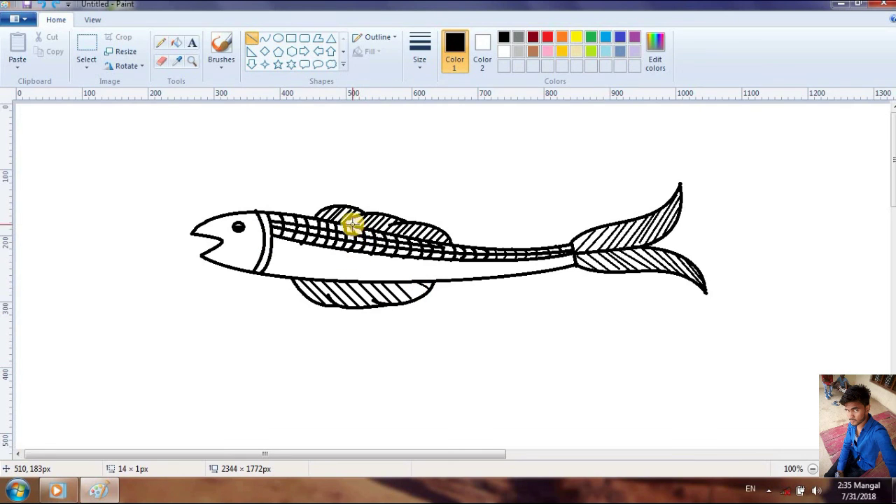
Add one more short slanted hatch line where the dorsal fin's front and middle lobes meet.
{"action": "left_click_drag", "start_coordinate": [351, 223], "coordinate": [358, 211]}
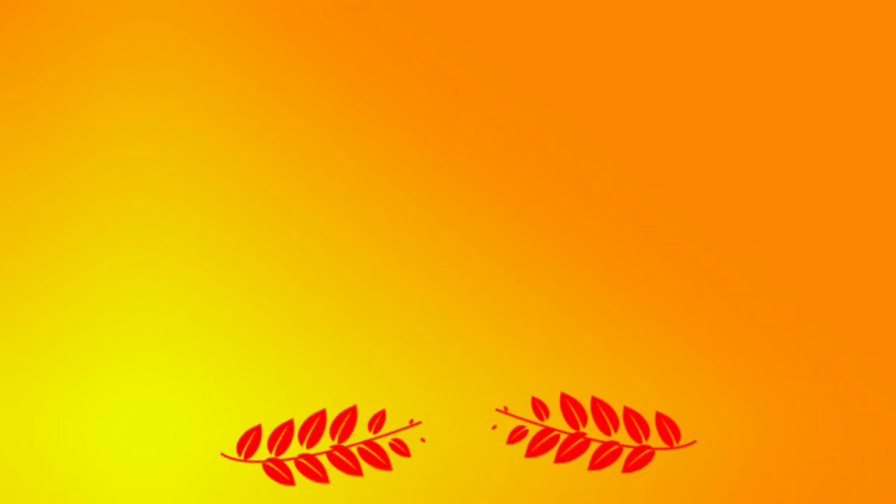